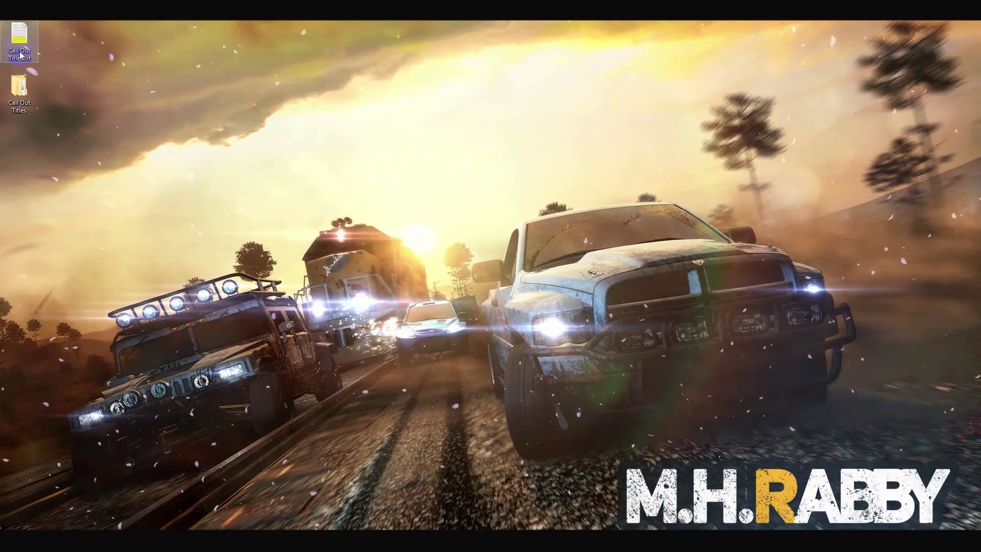
Read the pack's download link in the notes and the font download address in Fonts > Font.txt
double_click(20, 40)
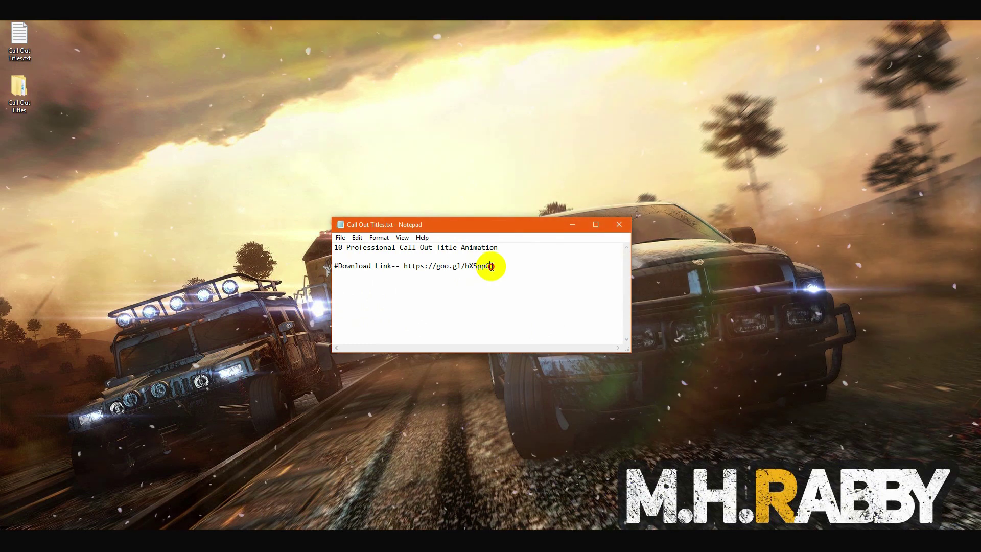
left_click_drag(489, 266, 403, 266)
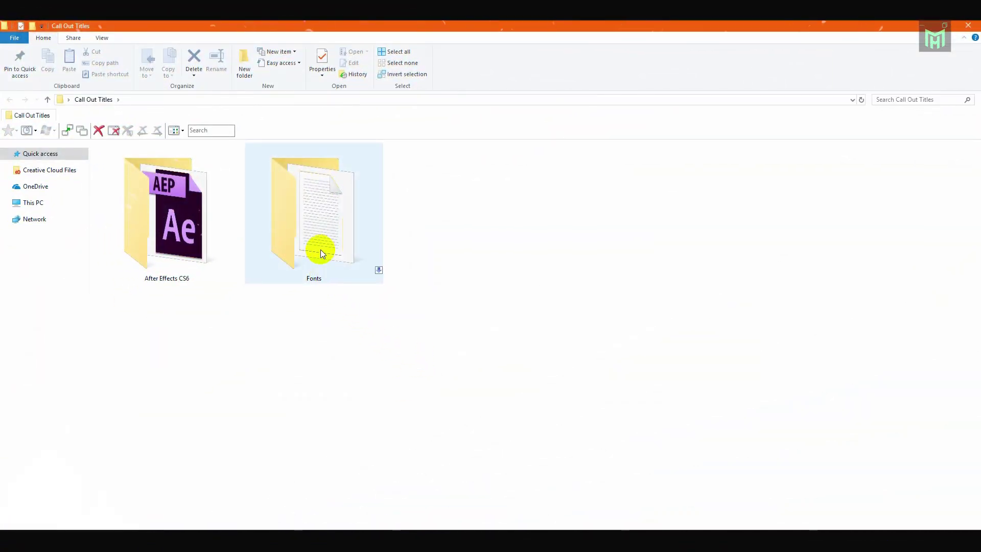
double_click(322, 247)
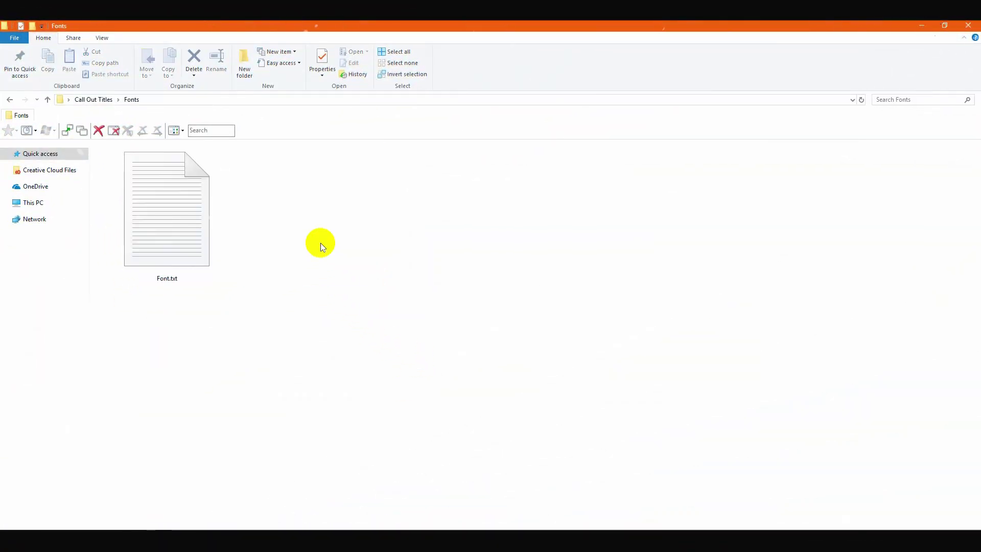
left_click(176, 240)
double_click(178, 240)
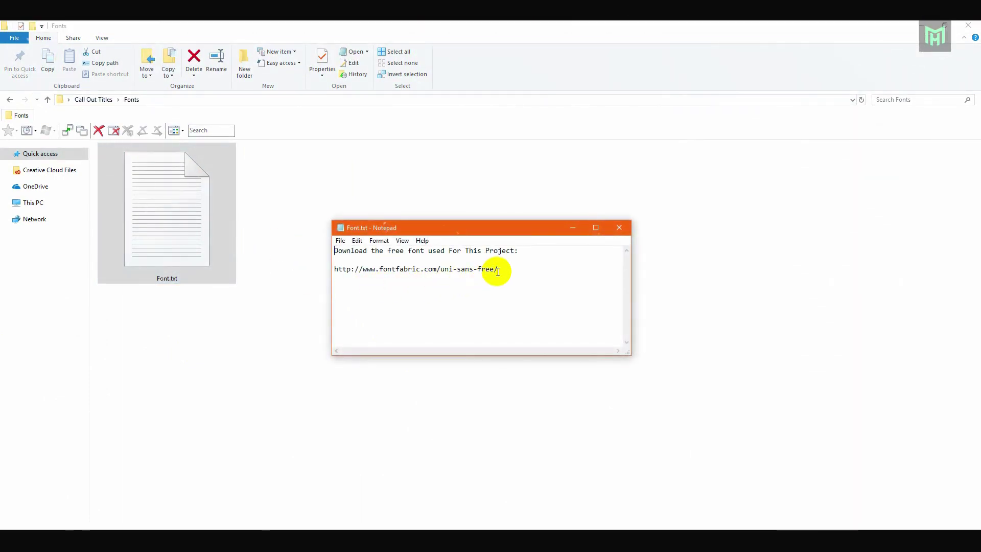
left_click_drag(472, 266, 340, 267)
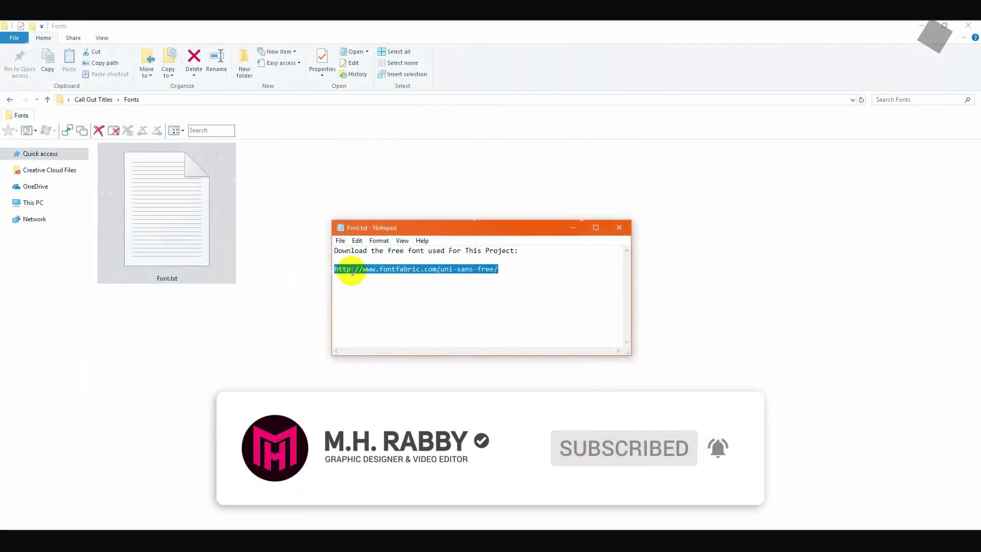
Close the font notes and open the After Effects CS6 folder in Call Out Titles
left_click(613, 228)
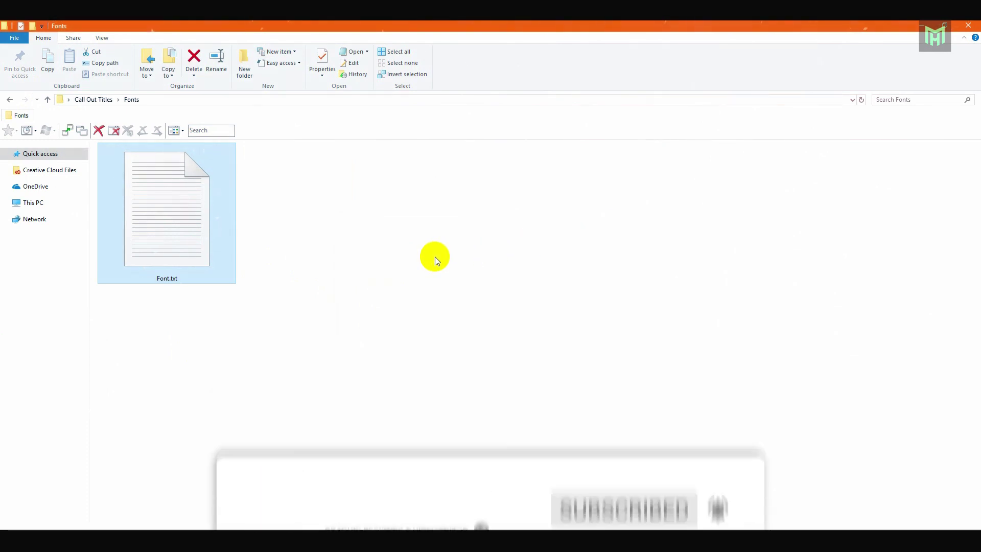
key("alt+Up")
double_click(165, 238)
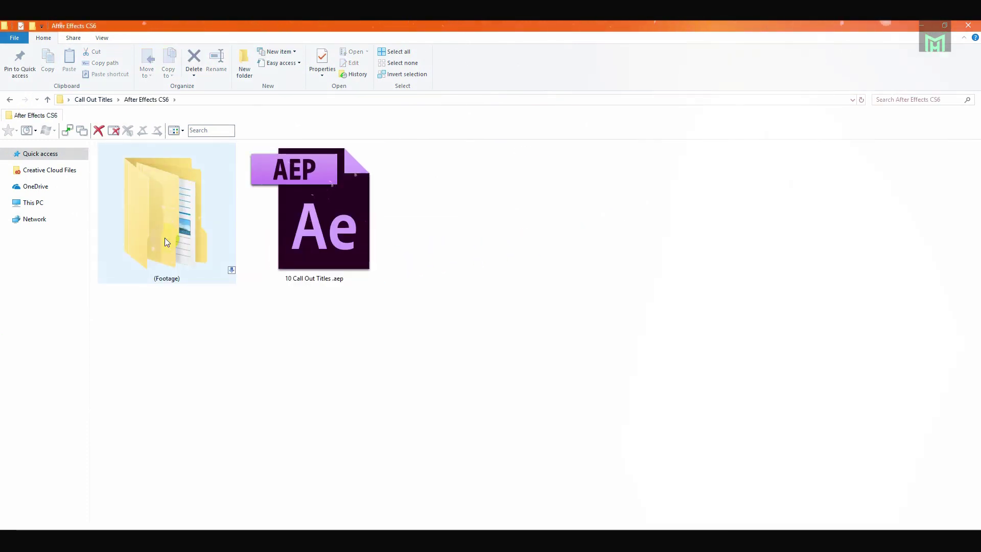
Open the 10 Call Out Titles project and select the CallOut_1 through CallOut_10 layers
left_click(323, 225)
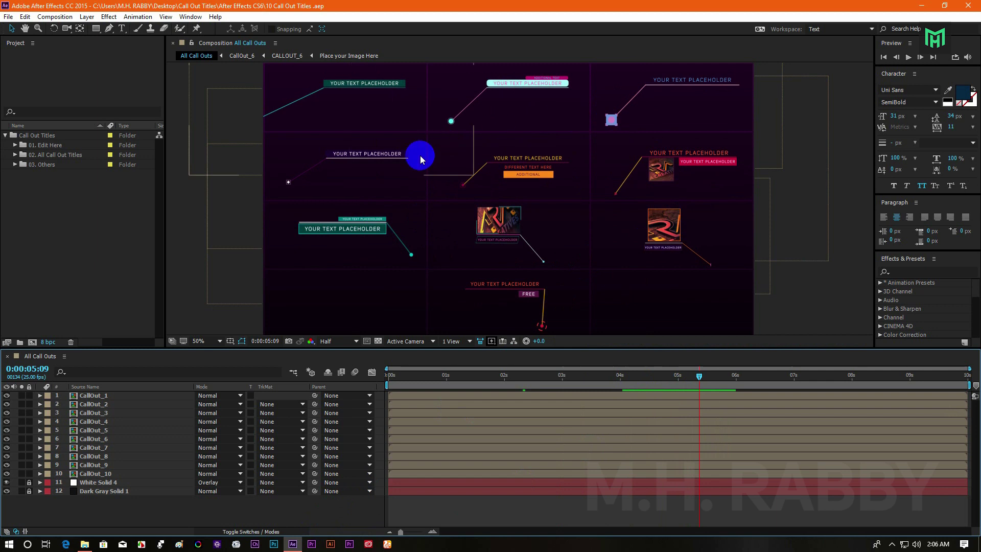
left_click(529, 300)
left_click(115, 396)
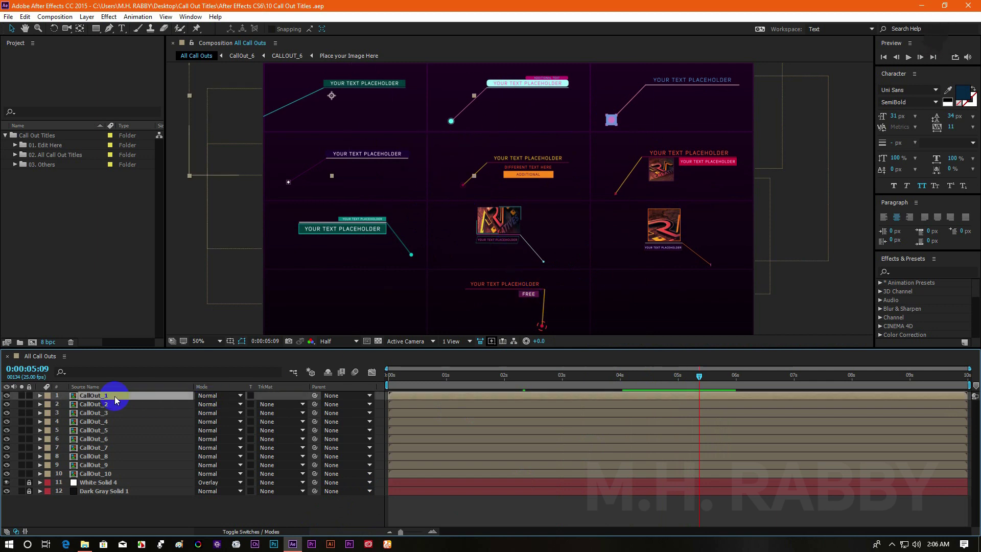
left_click(100, 474)
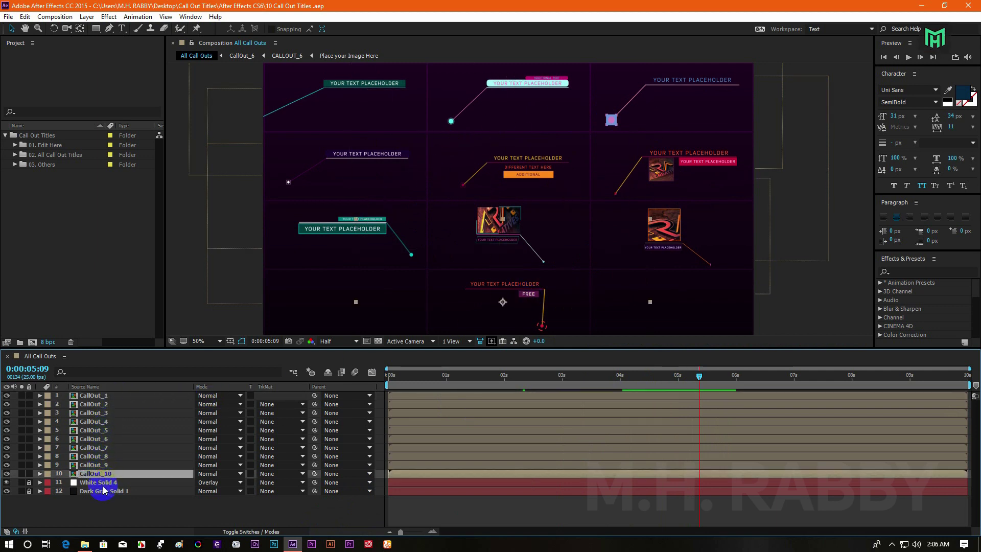
Preview the All Call Outs animation from the start until the callouts are fully shown
left_click_drag(703, 376, 759, 381)
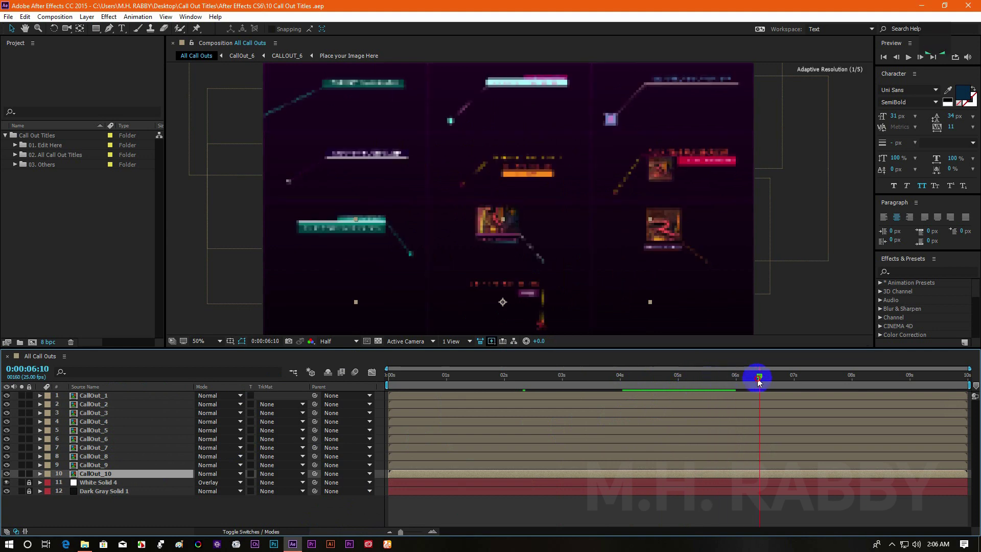
left_click_drag(409, 384, 361, 390)
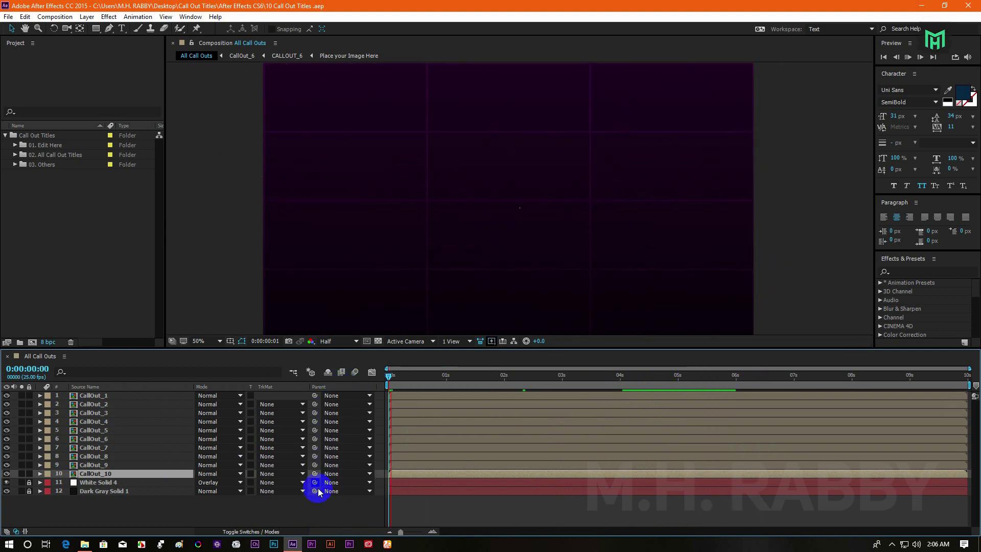
key("space")
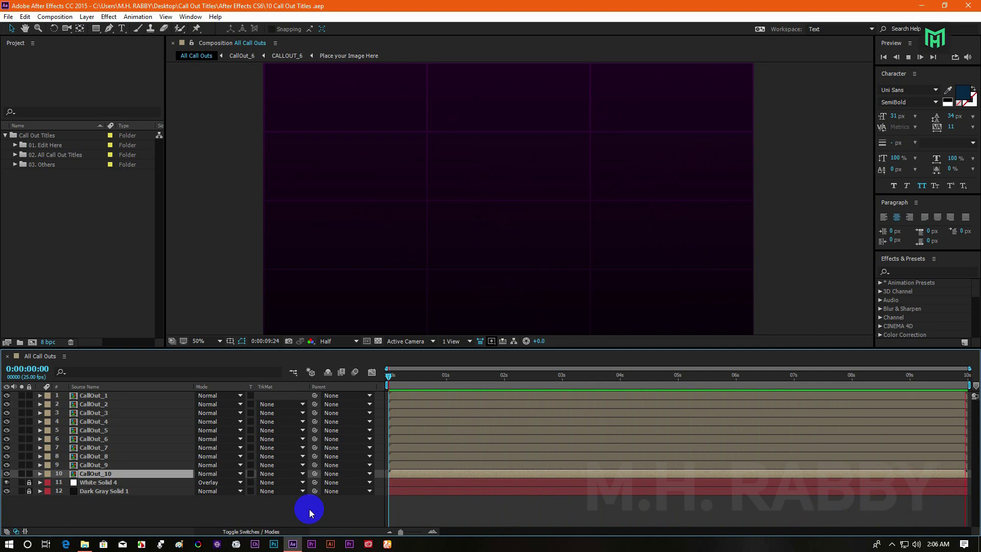
left_click(411, 379)
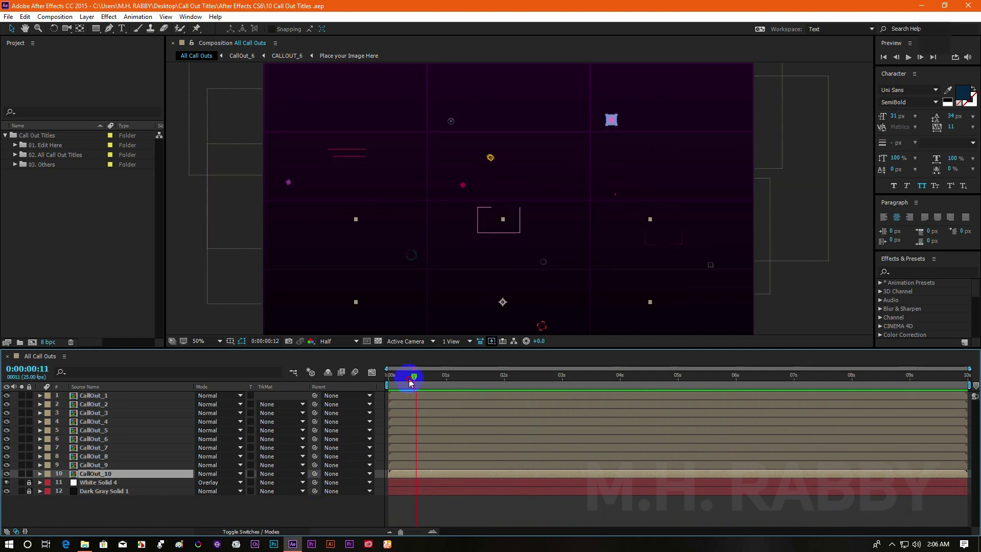
left_click_drag(385, 383, 609, 395)
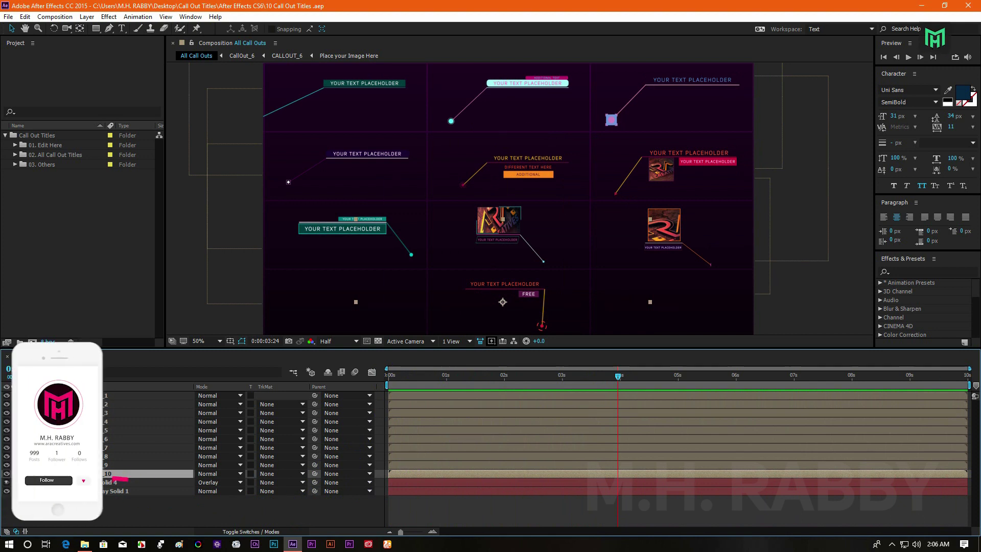
Import the gecko MP4, build the GEcko Basking Videvo Stock comp from it, and scrub the footage
left_click_drag(740, 239, 79, 245)
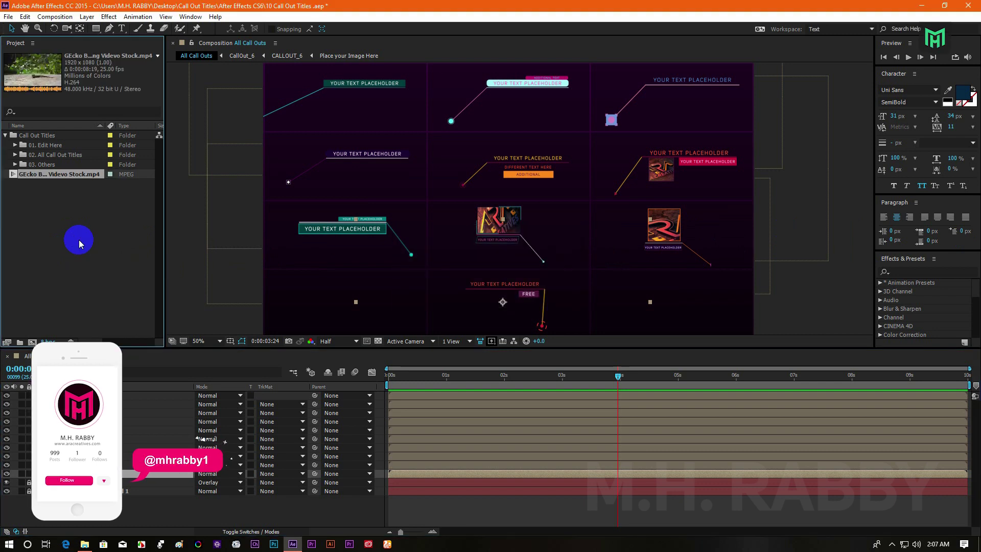
left_click(48, 241)
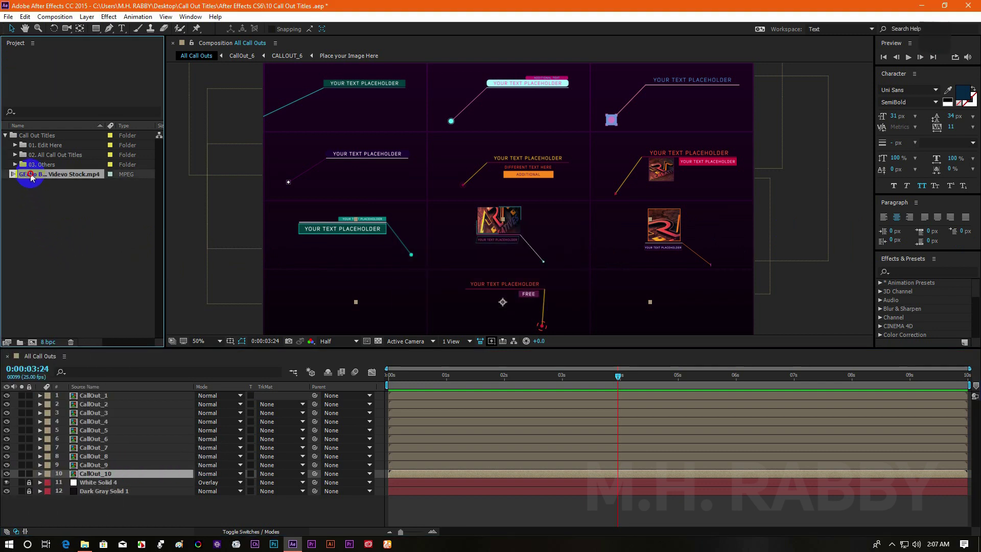
left_click_drag(30, 176, 32, 343)
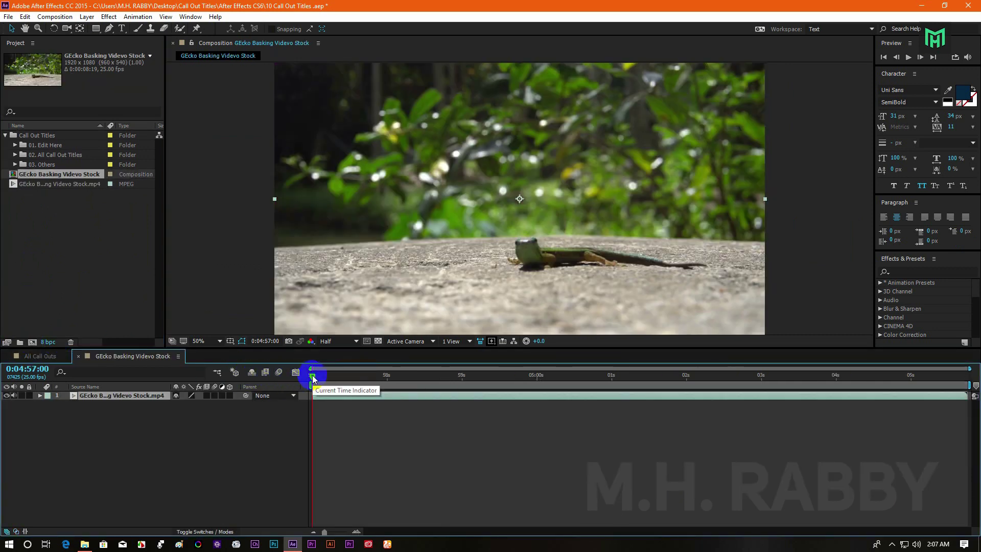
mouse_move(313, 378)
left_mouse_down()
mouse_move(503, 393)
mouse_move(845, 391)
mouse_move(587, 400)
mouse_move(656, 414)
left_mouse_up()
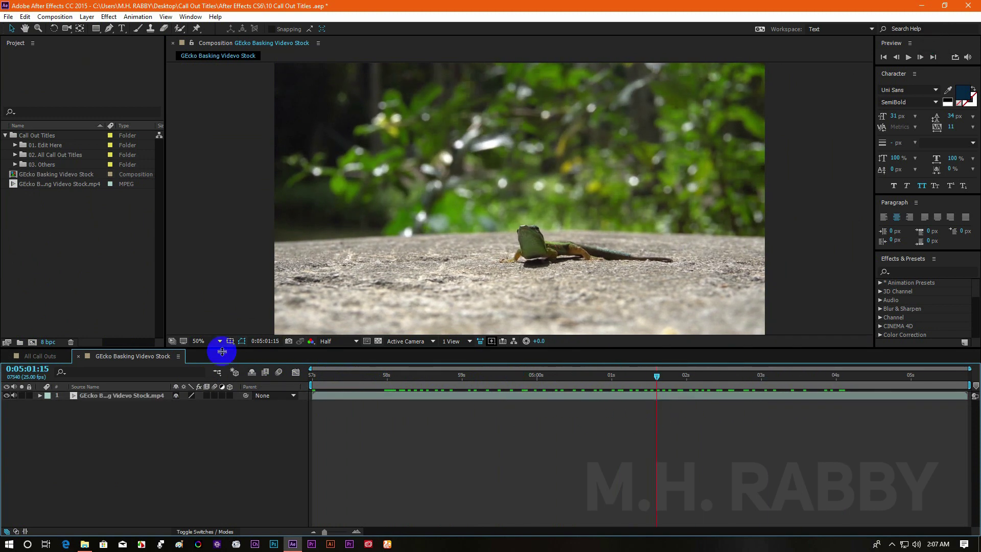
Add CallOut_1 from 01. Edit Here > Call Outs on top of the gecko footage
left_click(15, 145)
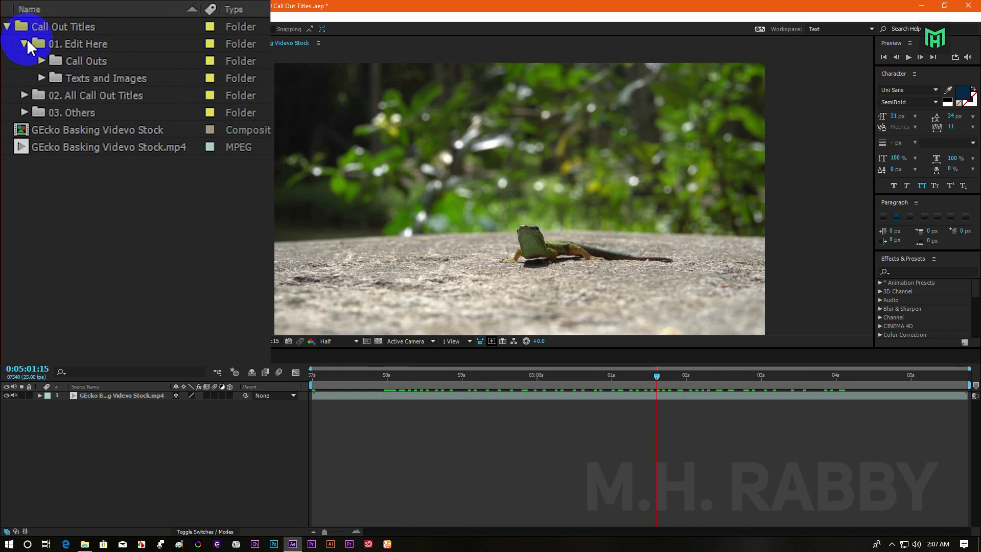
left_click(41, 61)
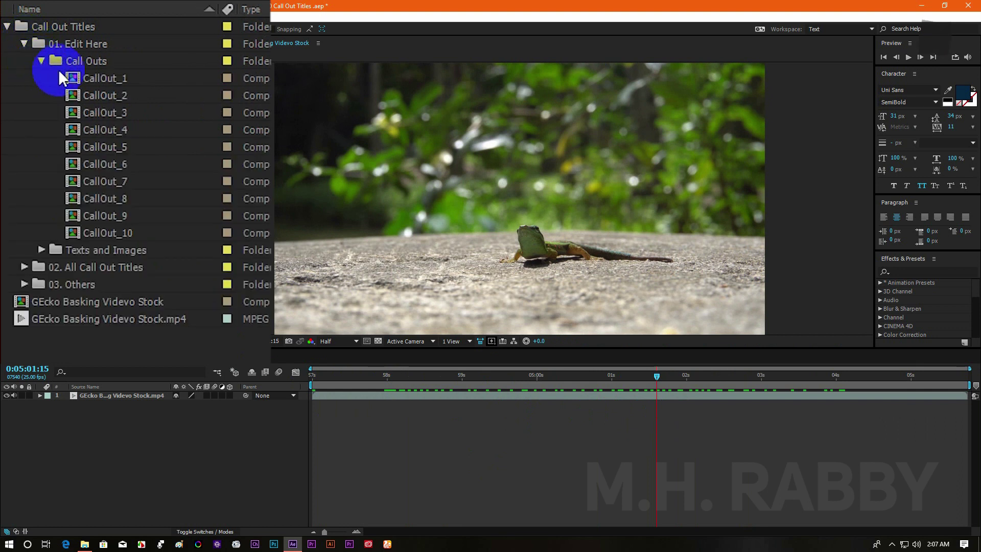
left_click(112, 79)
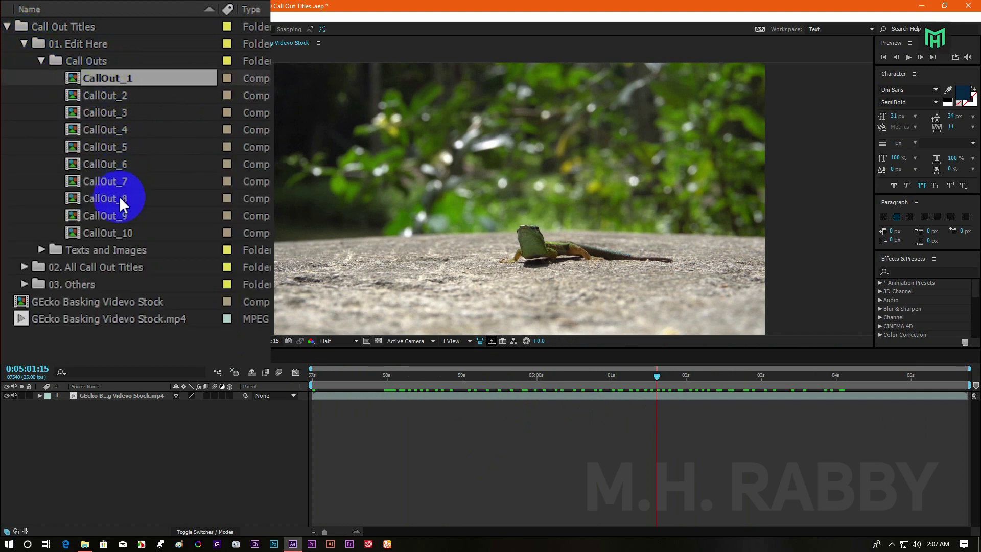
left_click(116, 217)
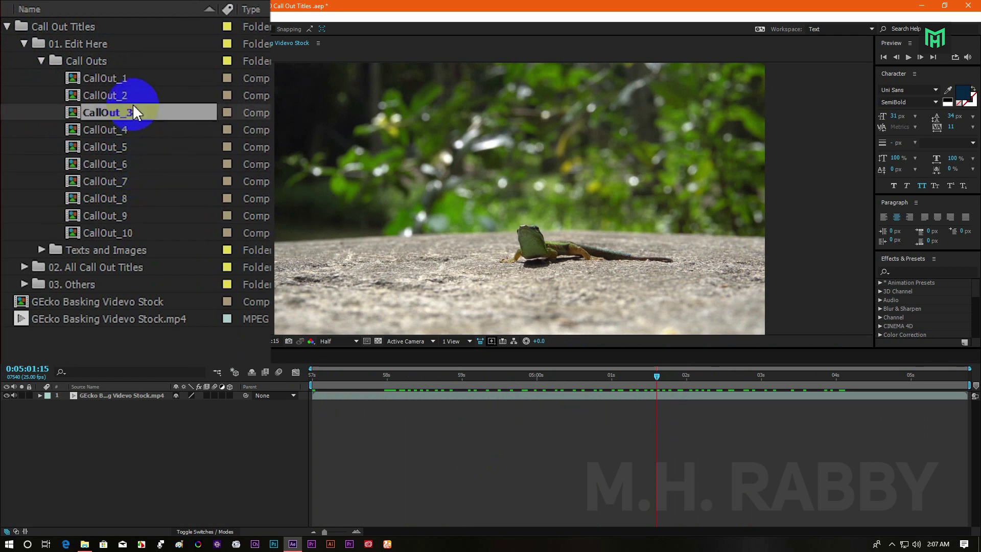
left_click(65, 228, "ctrl")
left_click_drag(80, 239, 91, 395)
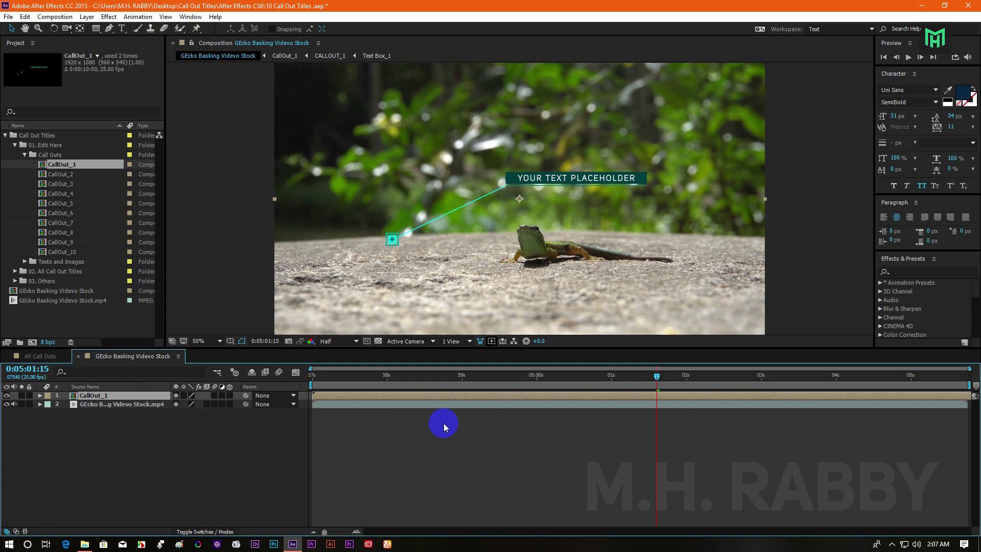
Scale down CallOut_1, set its anchor on the gecko's head, and preview it
left_click_drag(601, 382, 463, 377)
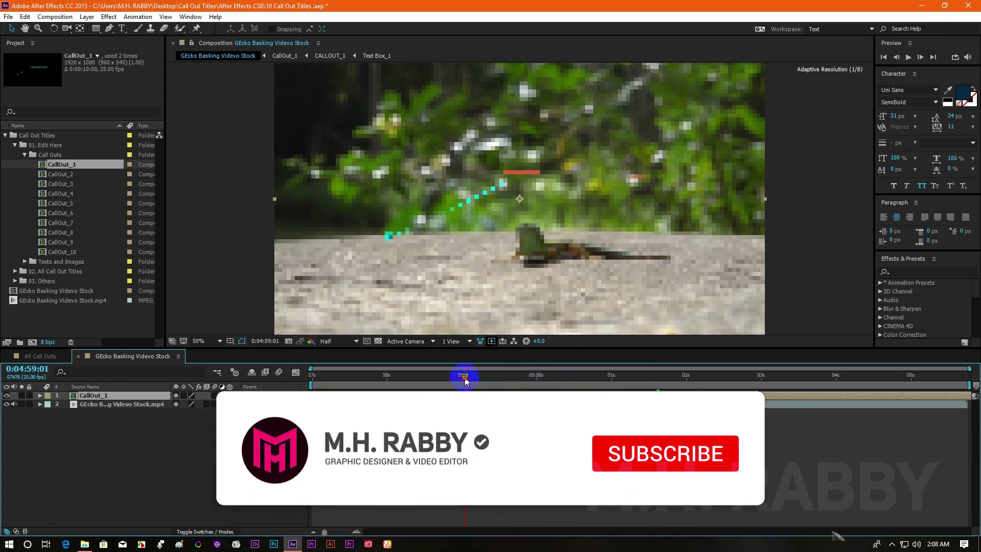
mouse_move(429, 221)
left_mouse_down()
mouse_move(571, 223)
mouse_move(518, 206)
left_mouse_up()
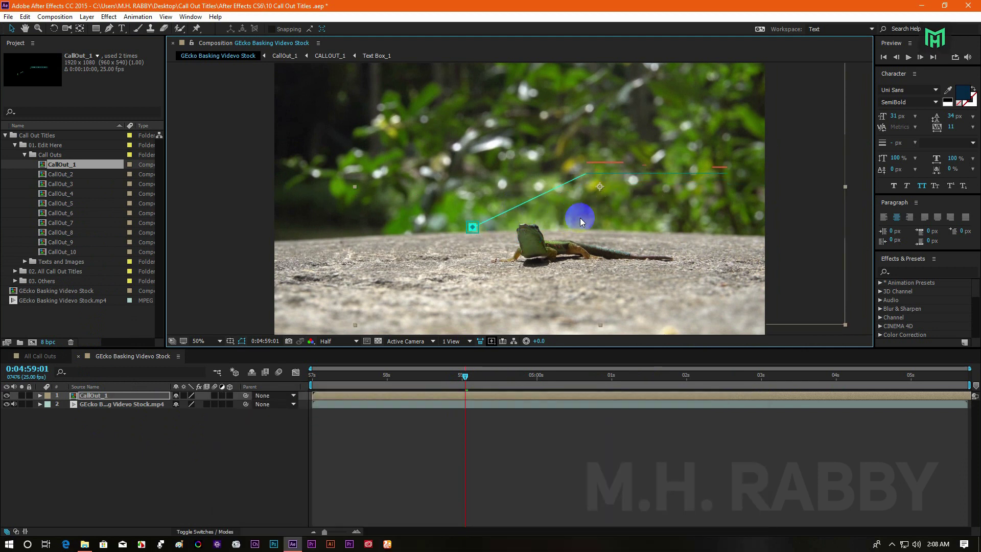
left_click_drag(643, 205, 604, 232)
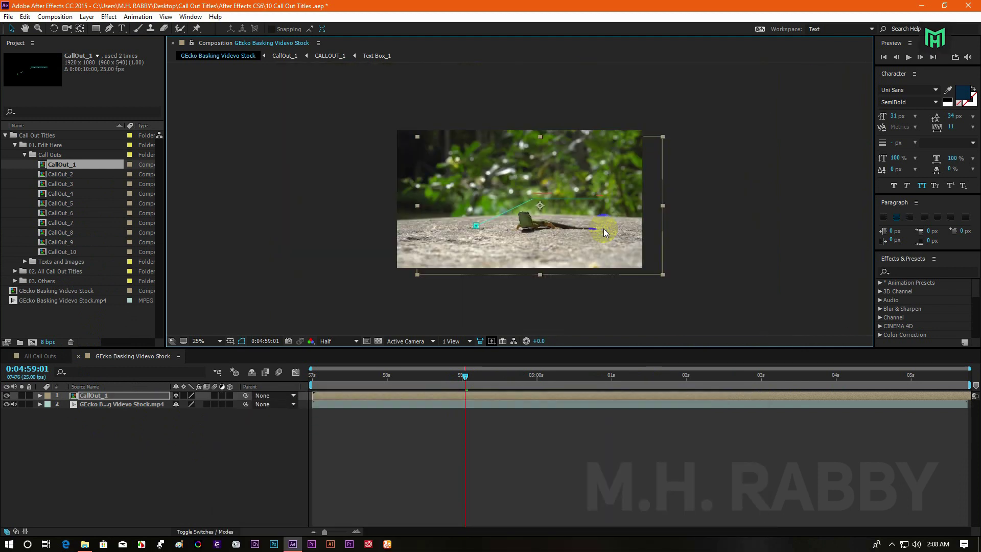
left_click(803, 90)
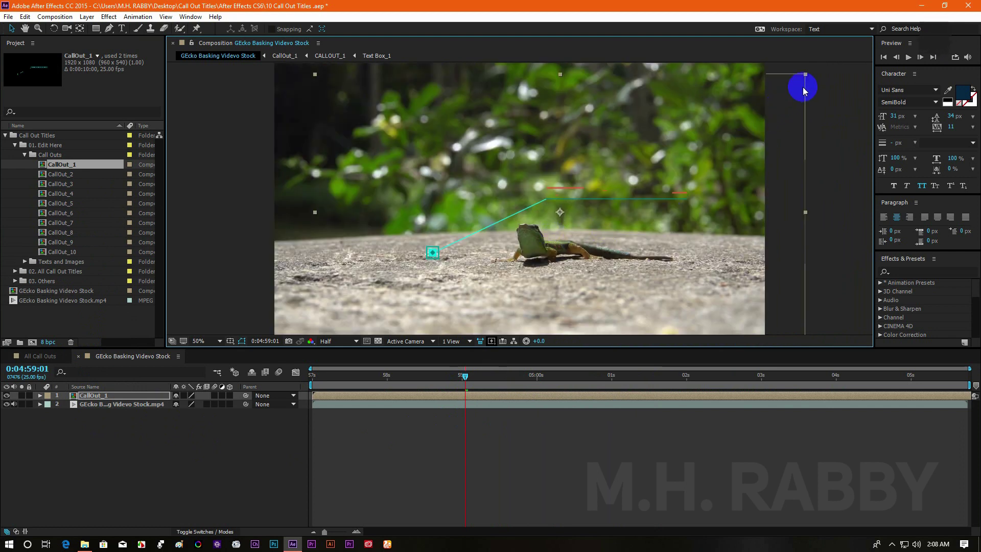
left_click_drag(805, 76, 764, 91)
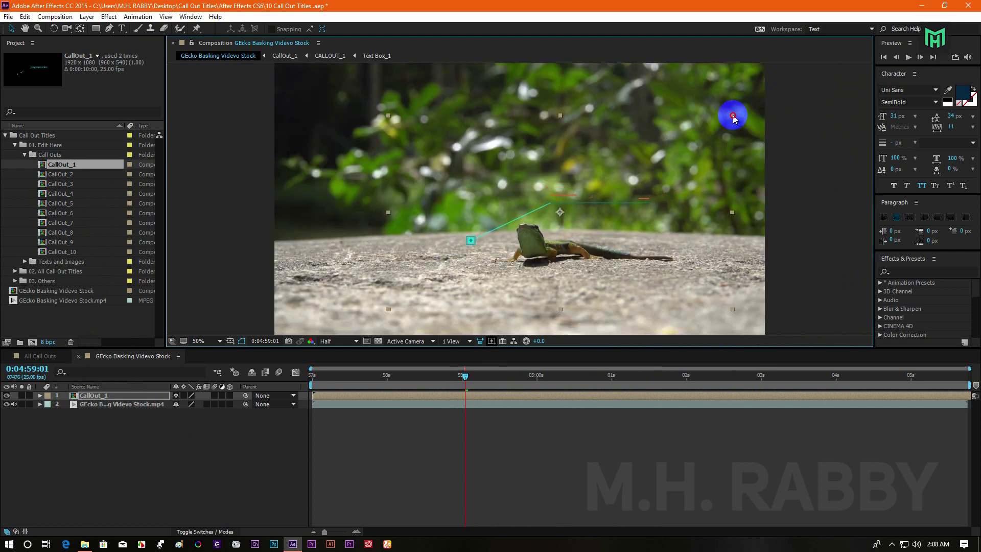
left_click_drag(639, 218, 701, 214)
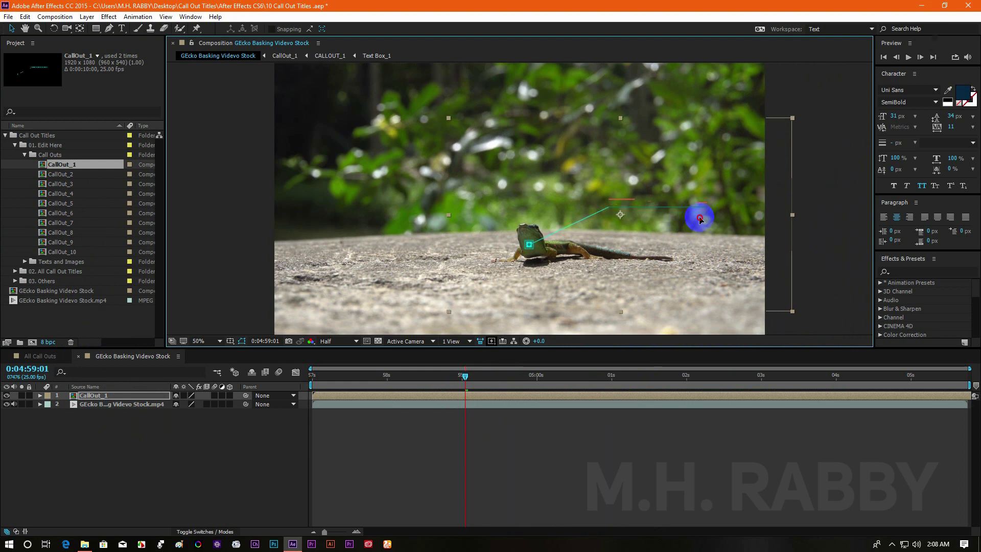
key("space")
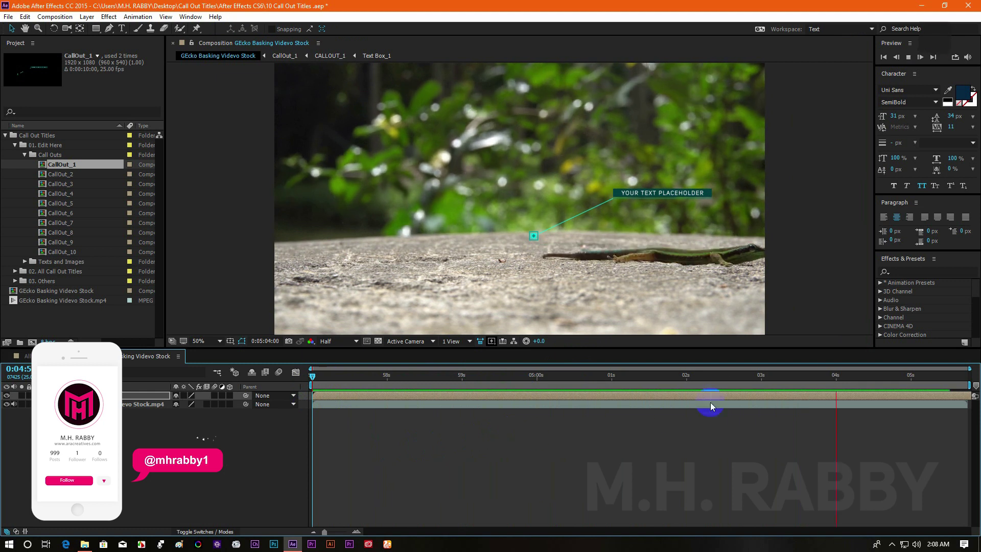
left_click(648, 377)
In CallOut_1 > CALLOUT_1 > Main Text, change the title to 'TYPE YOUT YOUR TEXT'
left_click(101, 400)
double_click(102, 400)
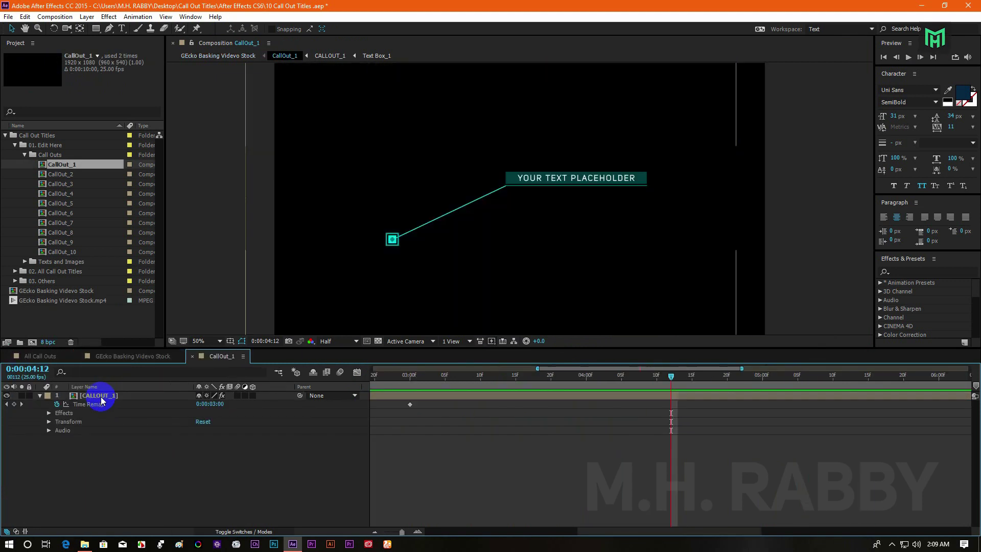
double_click(101, 400)
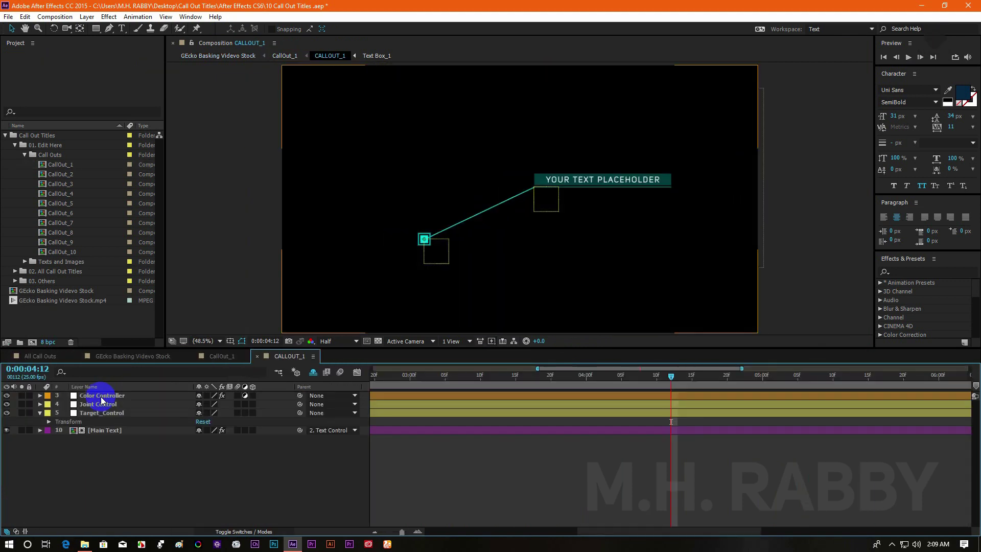
double_click(98, 431)
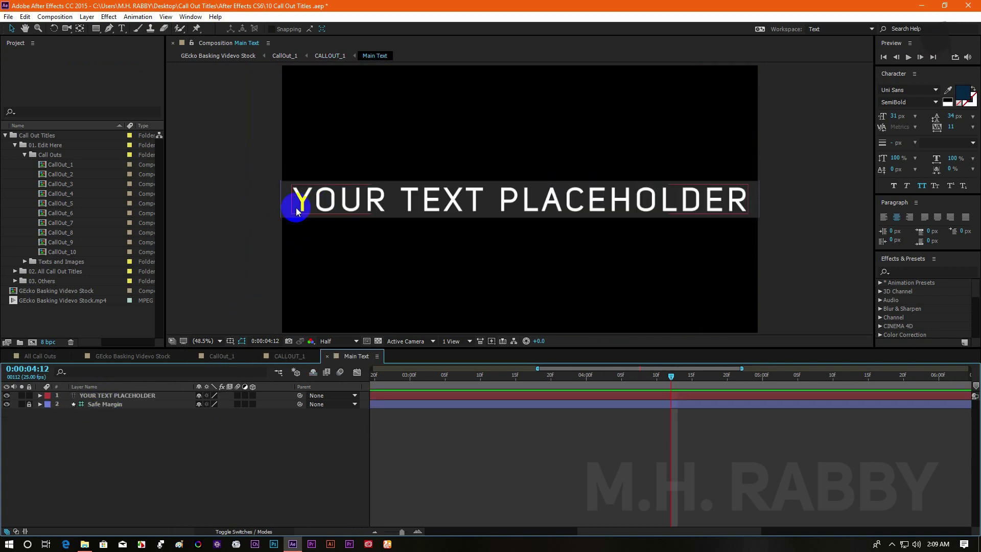
double_click(97, 398)
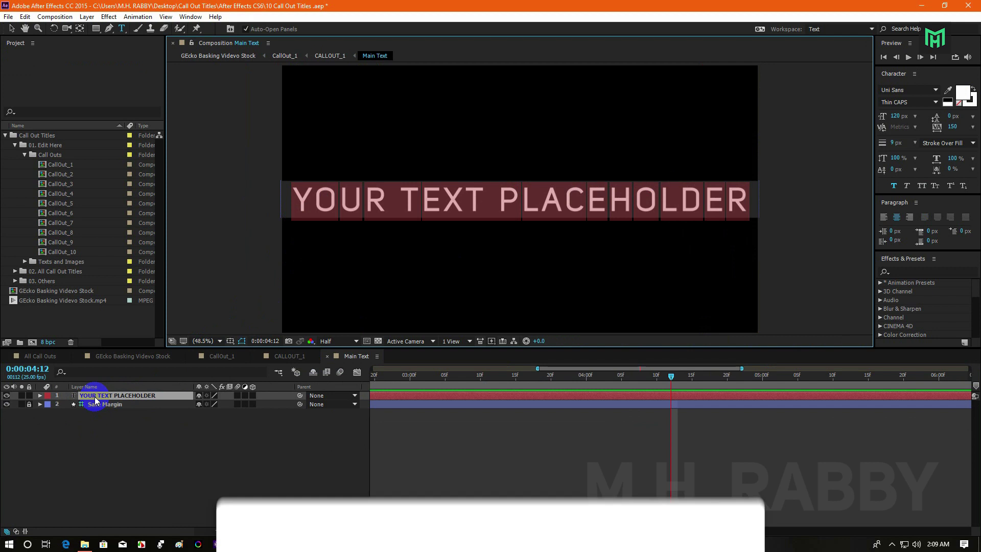
type("TYPE YOUT YOUR TEXT")
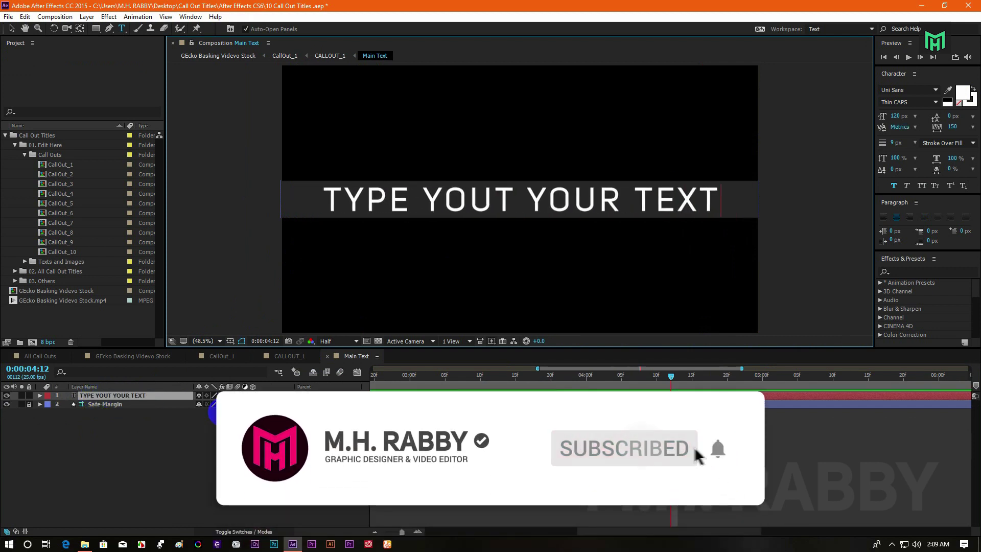
left_click(214, 435)
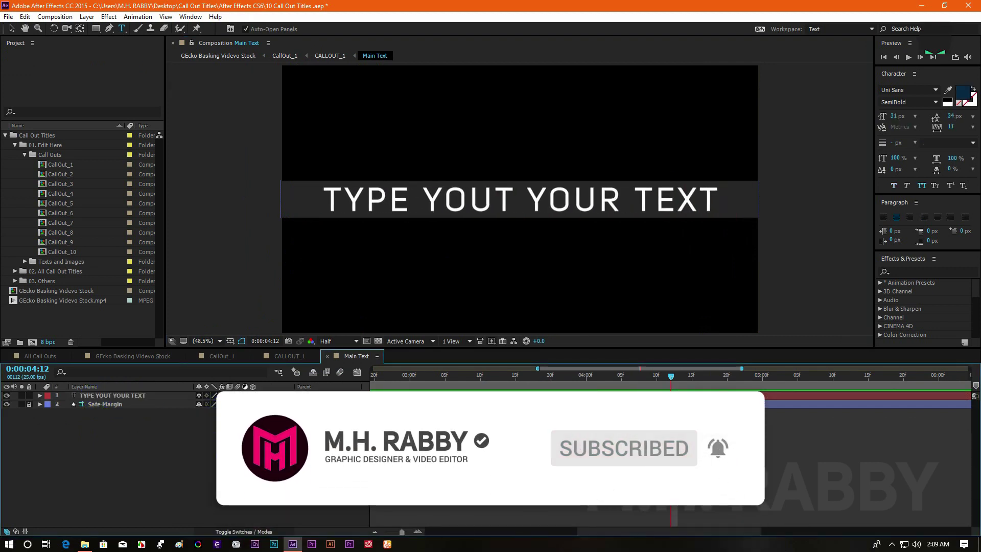
left_click(289, 356)
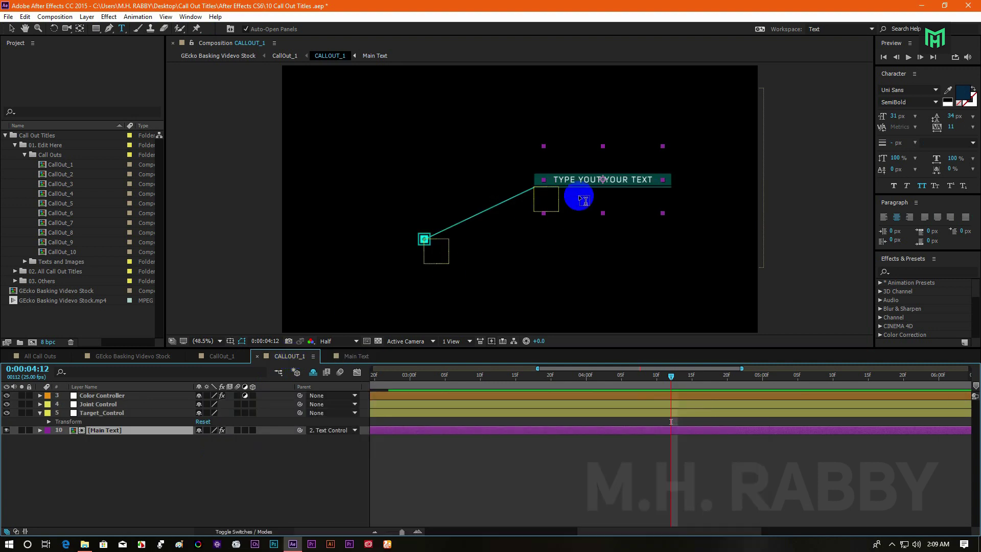
scroll(630, 195, "up", 5)
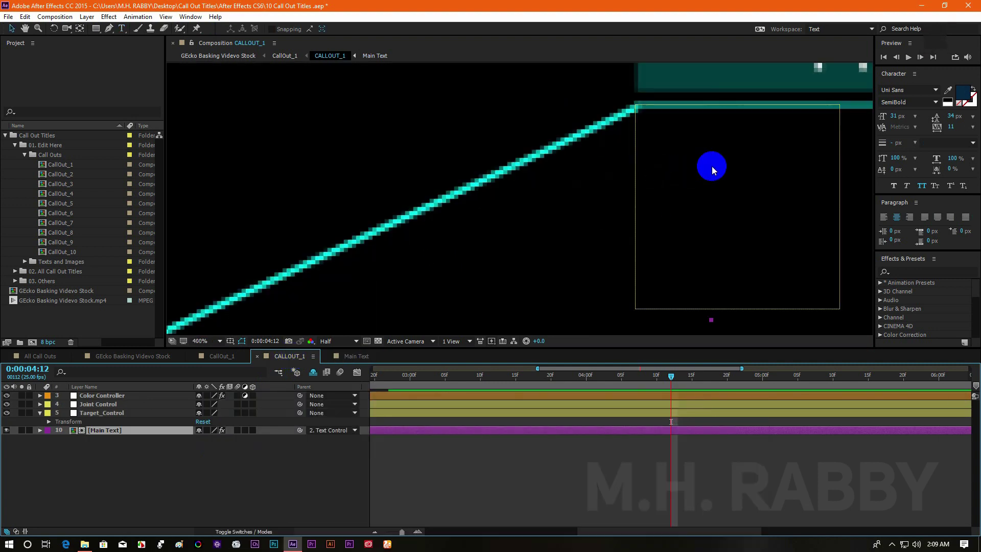
left_click_drag(690, 164, 357, 274)
Centre the callout and expand the Color Controller's Main Line Color effect
scroll(427, 263, "down", 4)
scroll(427, 263, "down", 4)
scroll(427, 262, "up", 2)
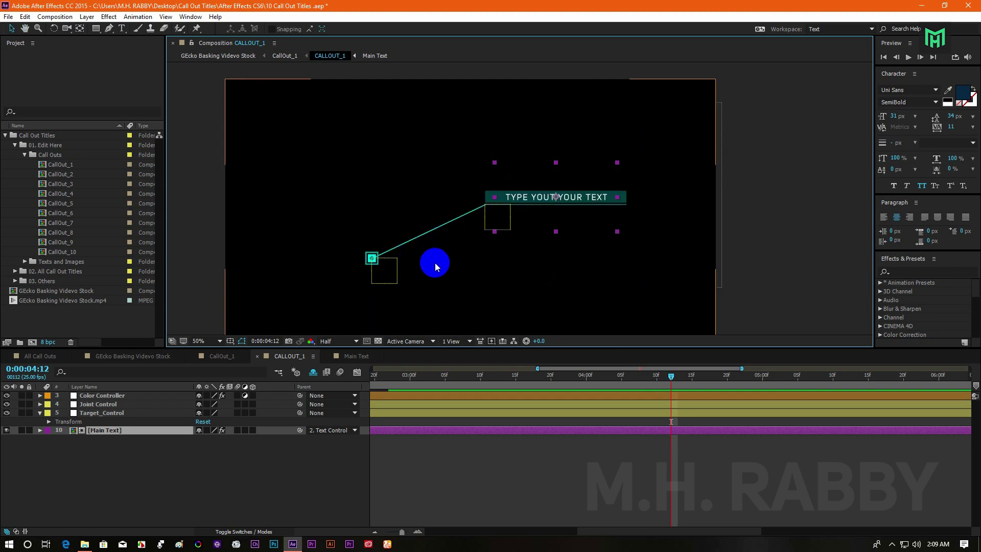
mouse_move(434, 262)
left_mouse_down()
mouse_move(525, 235)
mouse_move(476, 259)
left_mouse_up()
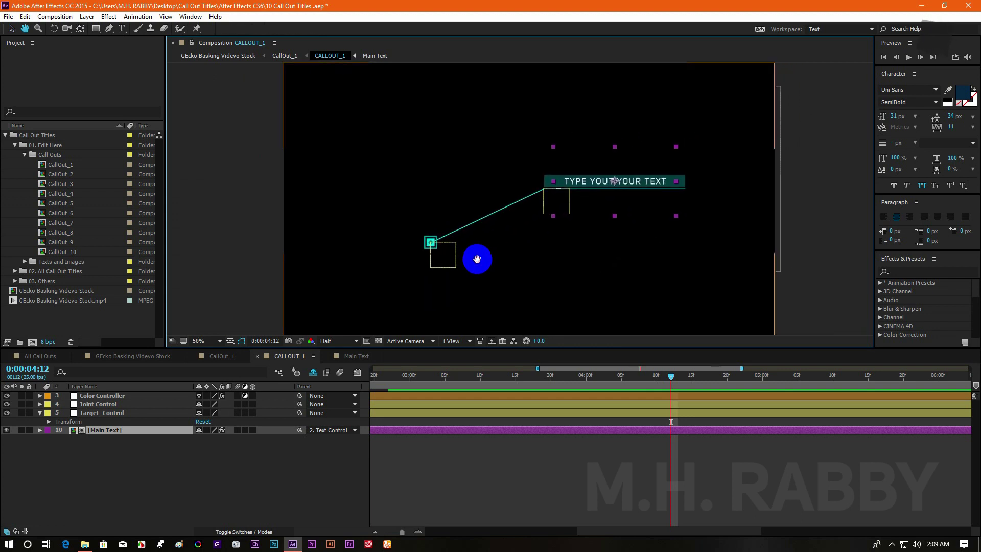
key("v")
left_click(601, 187)
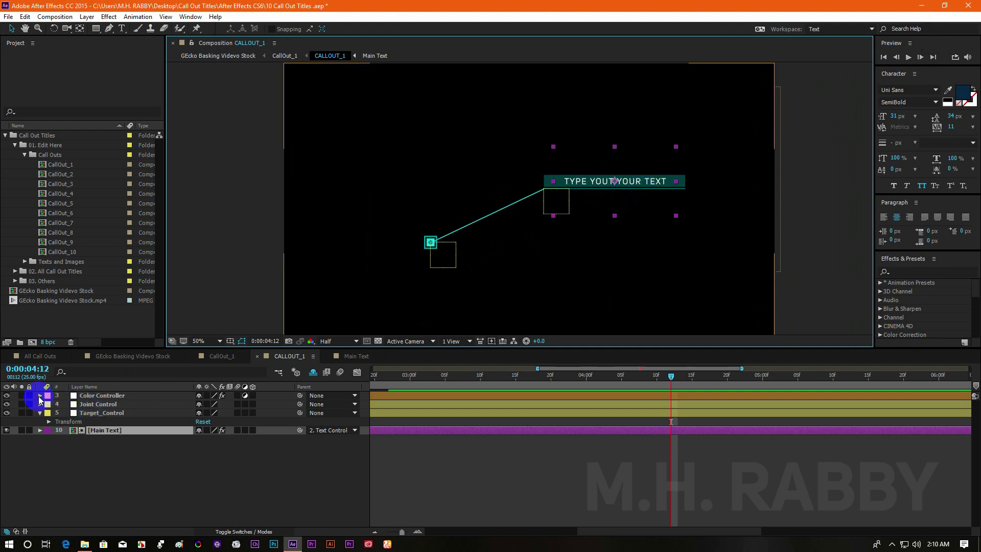
left_click(40, 395)
left_click(47, 404)
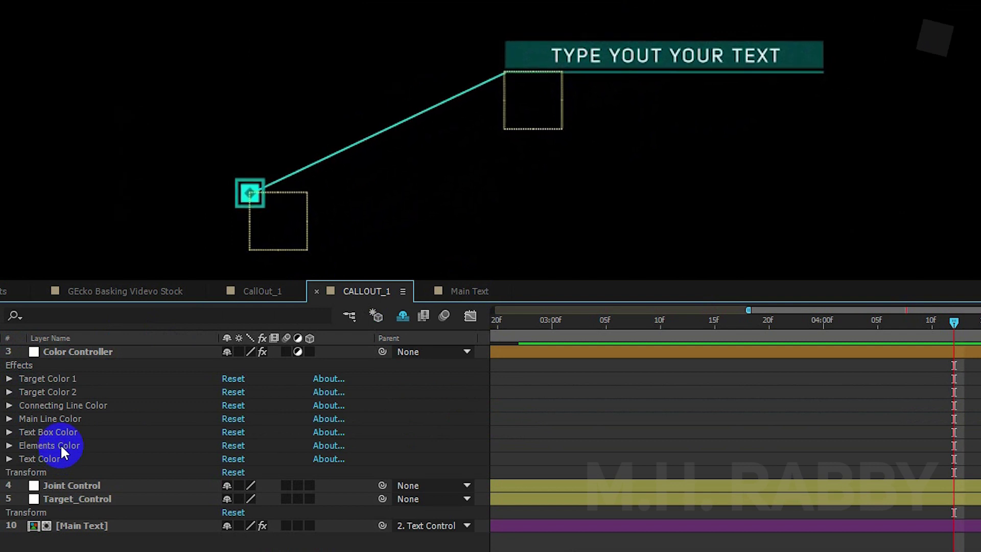
left_click(63, 419)
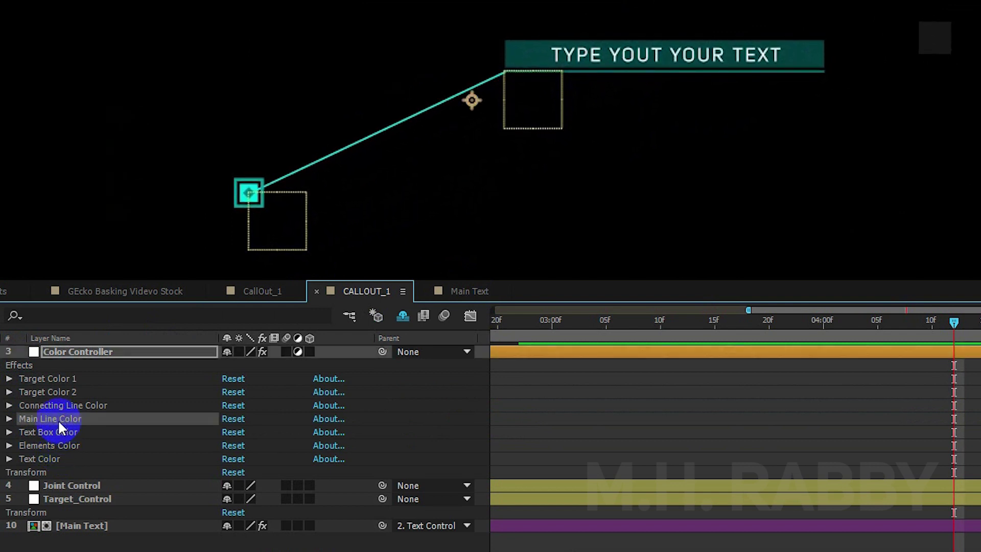
Set the Main Line Color to a fully bright, saturated yellow
left_click(9, 419)
left_click(231, 432)
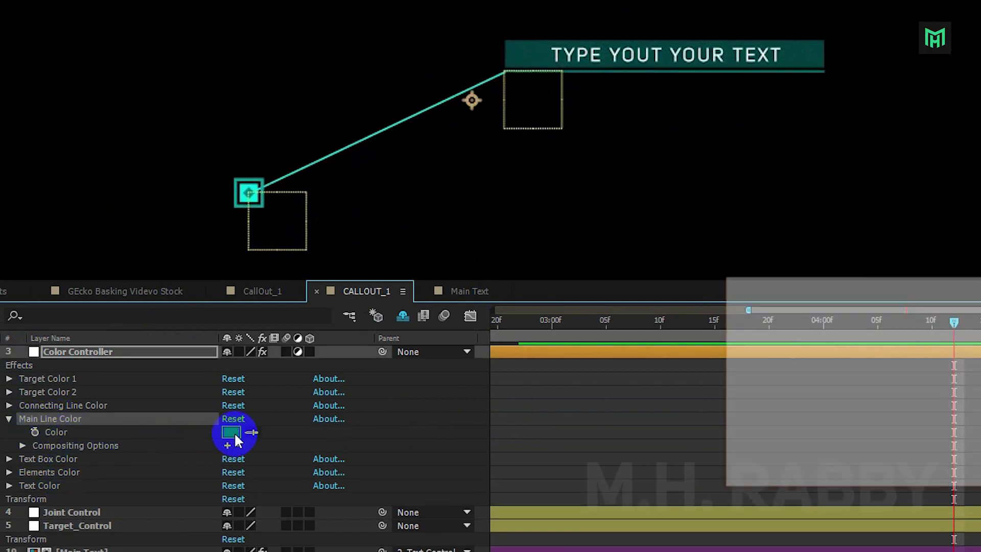
left_click_drag(952, 414, 954, 449)
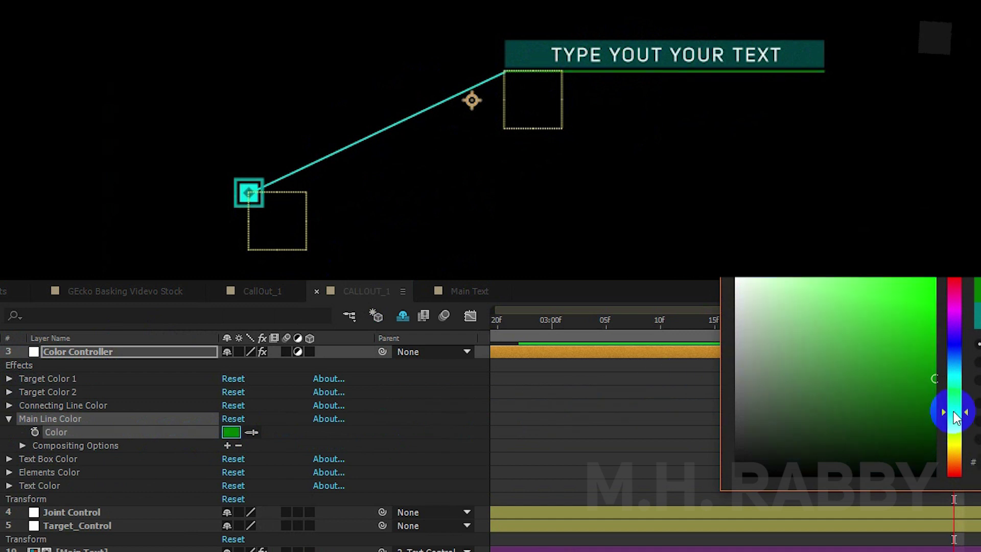
left_click_drag(921, 350, 964, 279)
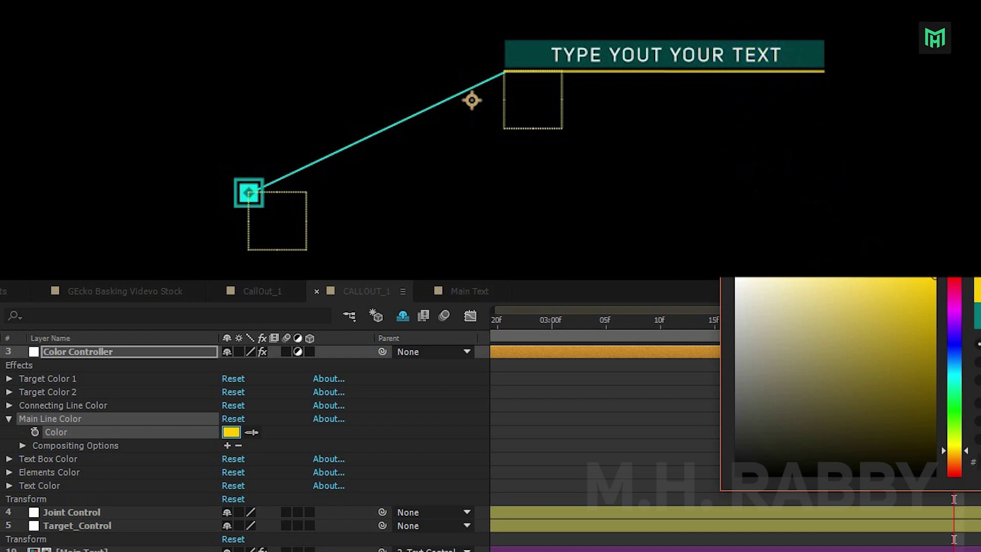
left_click(165, 434)
Set the Color Controller's Connecting Line Color to red
left_click(9, 418)
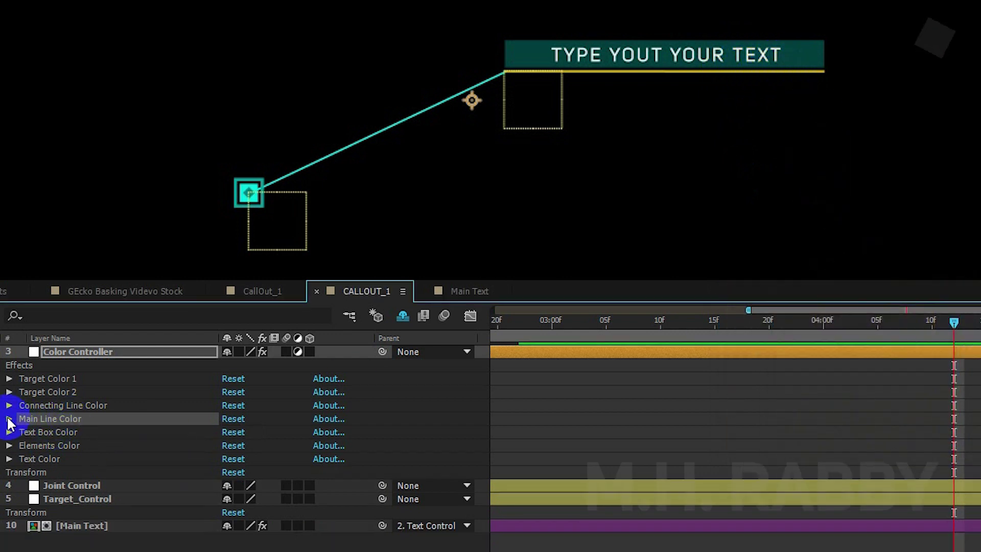
left_click(9, 405)
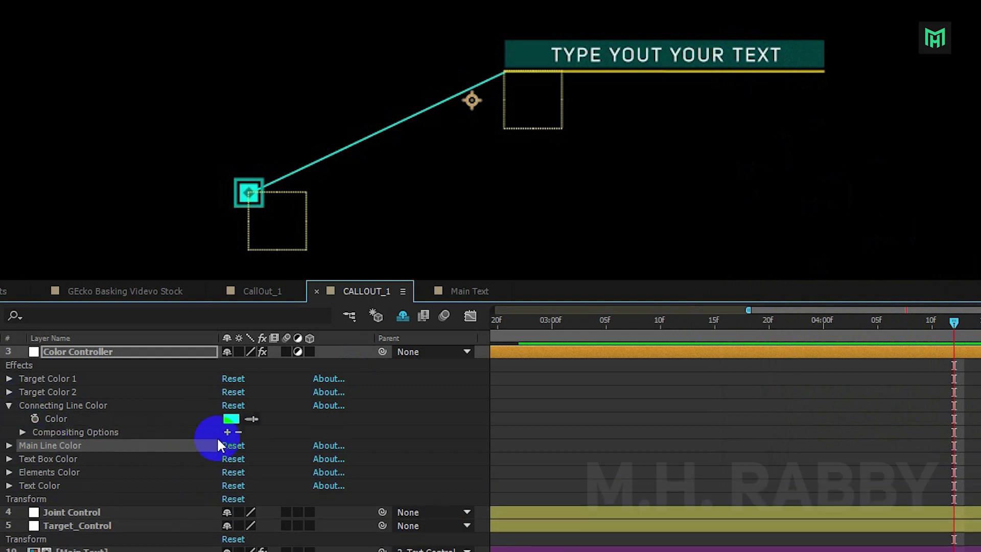
left_click(232, 420)
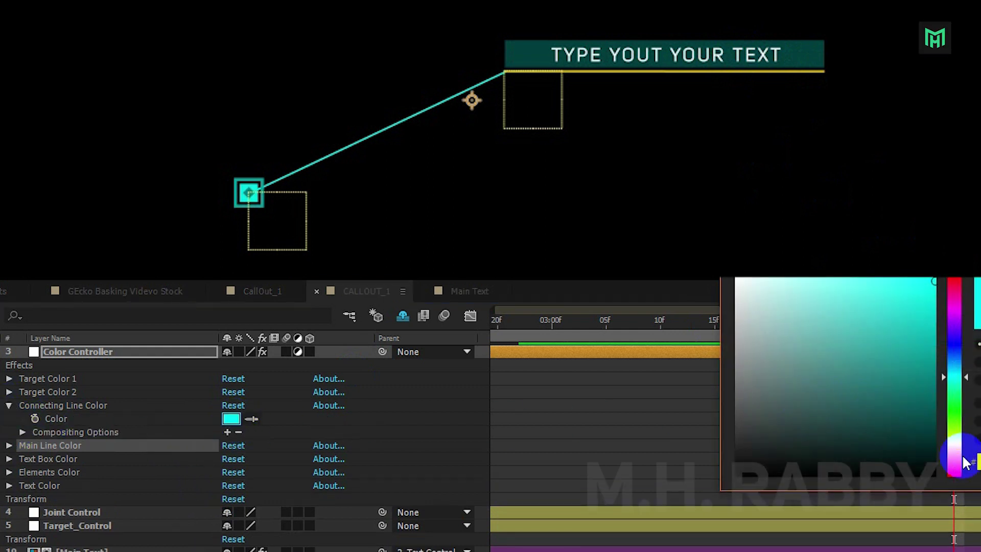
left_click_drag(963, 458, 959, 476)
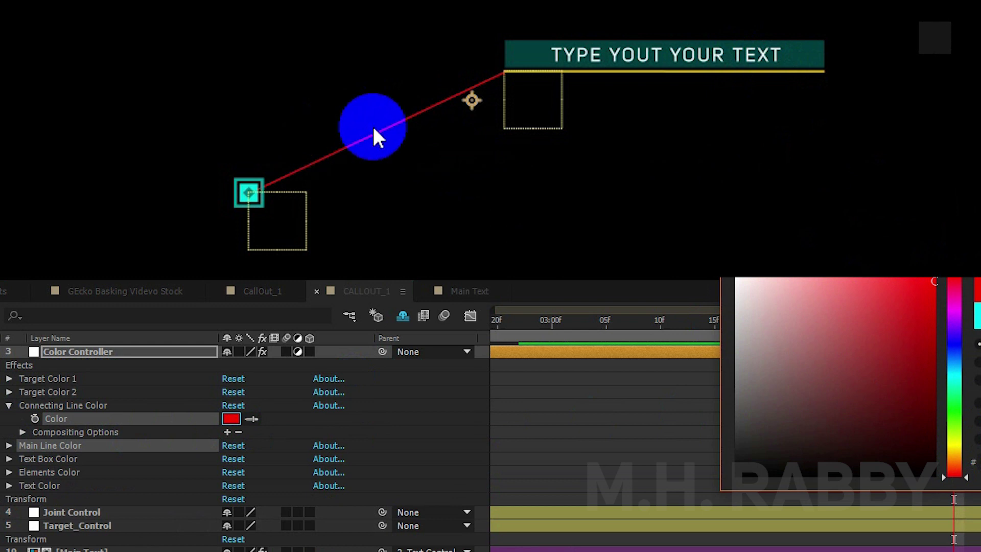
key("Return")
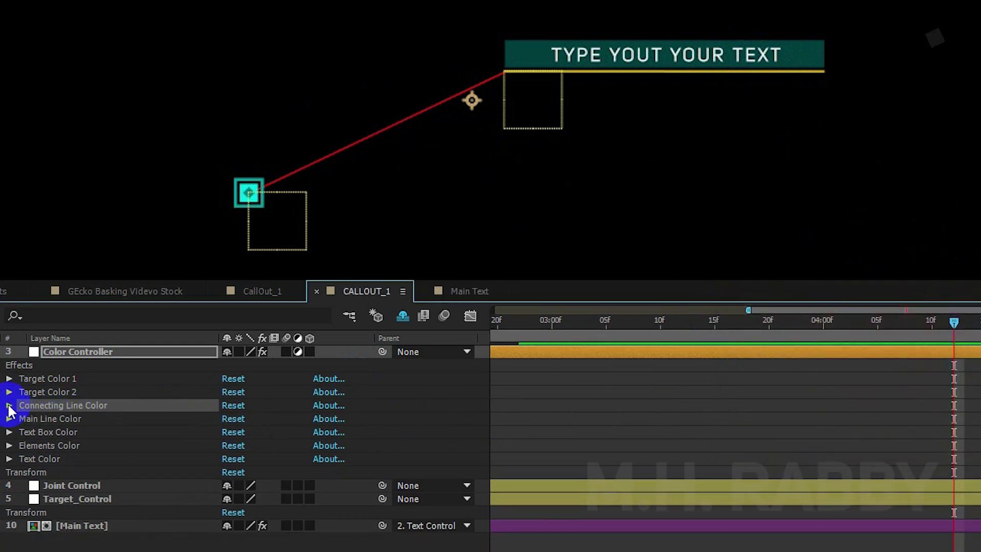
left_click(9, 405)
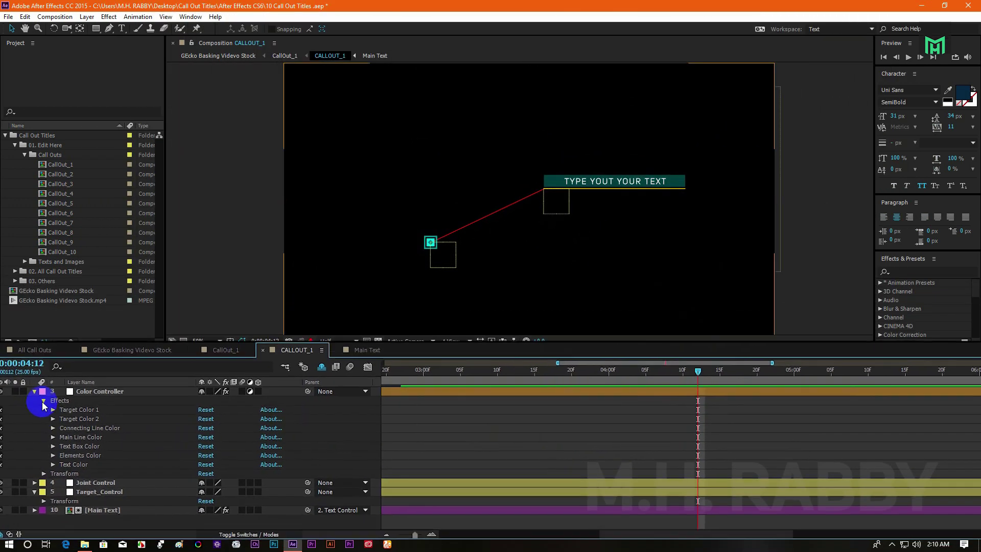
left_click(44, 401)
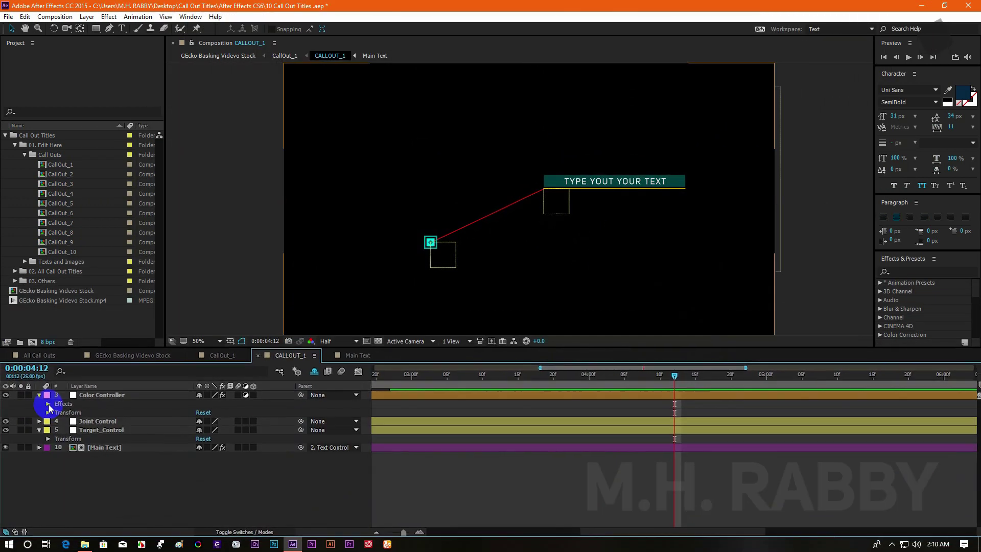
left_click(109, 423)
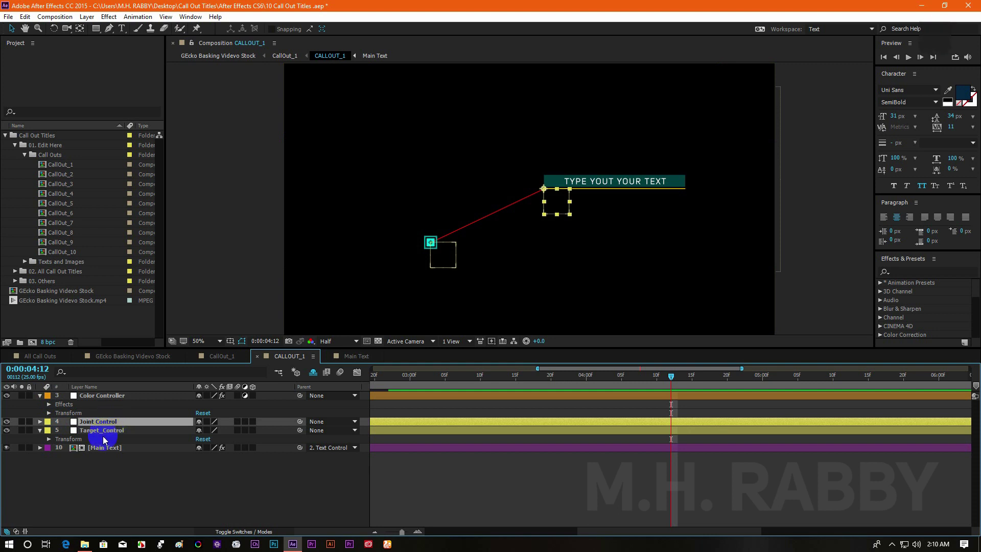
left_click(110, 430)
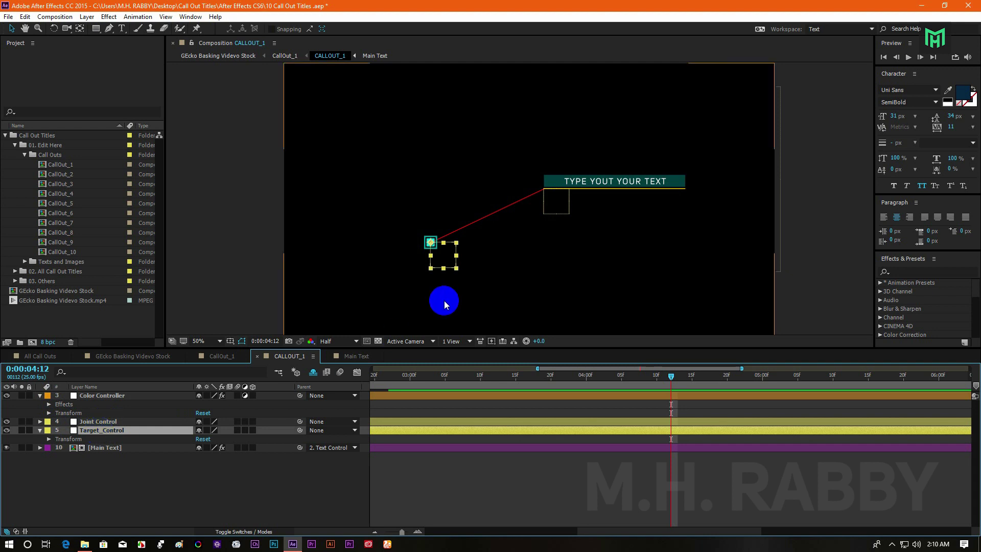
left_click_drag(448, 258, 588, 272)
left_click_drag(416, 266, 391, 287)
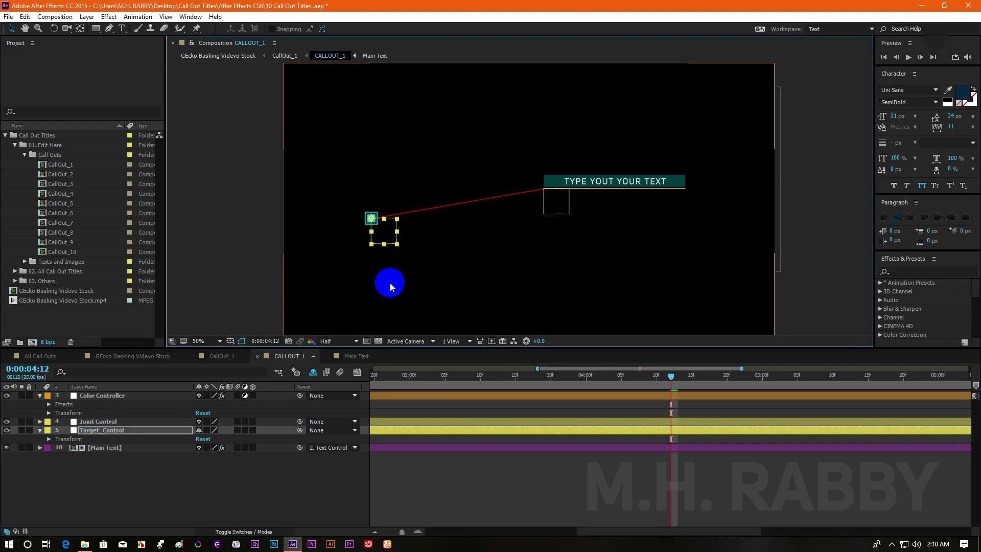
left_click(115, 422)
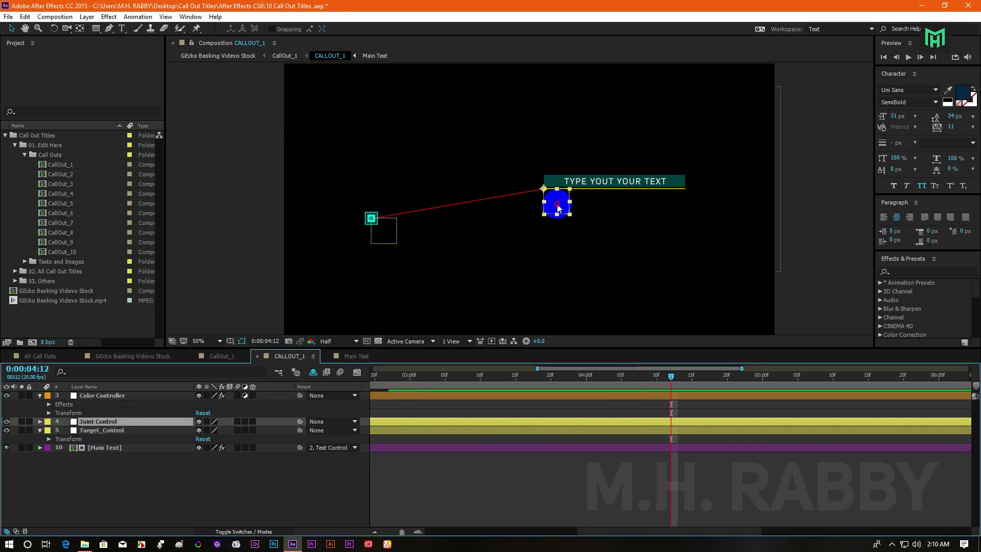
mouse_move(557, 207)
left_mouse_down()
mouse_move(577, 263)
mouse_move(587, 163)
mouse_move(572, 125)
mouse_move(402, 143)
mouse_move(486, 131)
mouse_move(626, 228)
mouse_move(619, 284)
mouse_move(615, 272)
left_mouse_up()
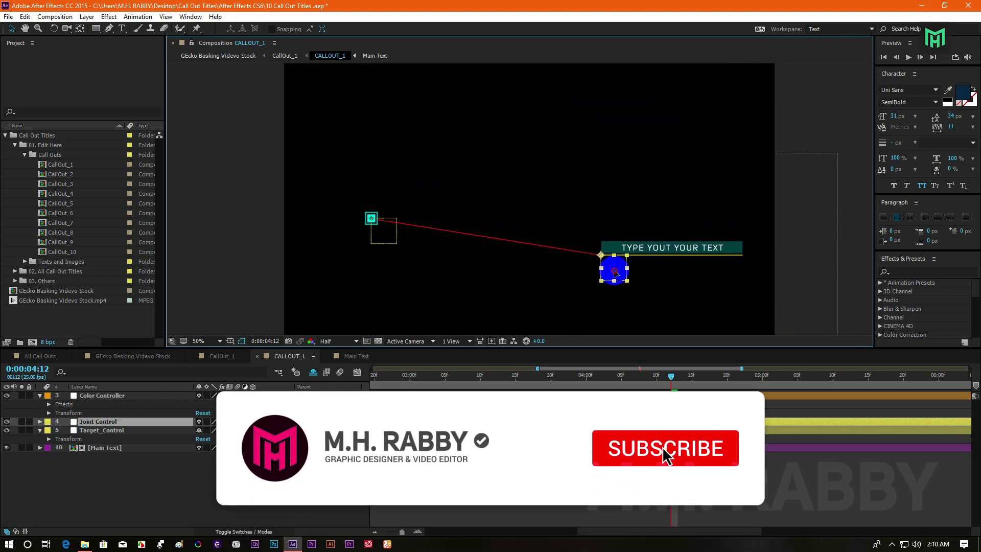
left_click(102, 430)
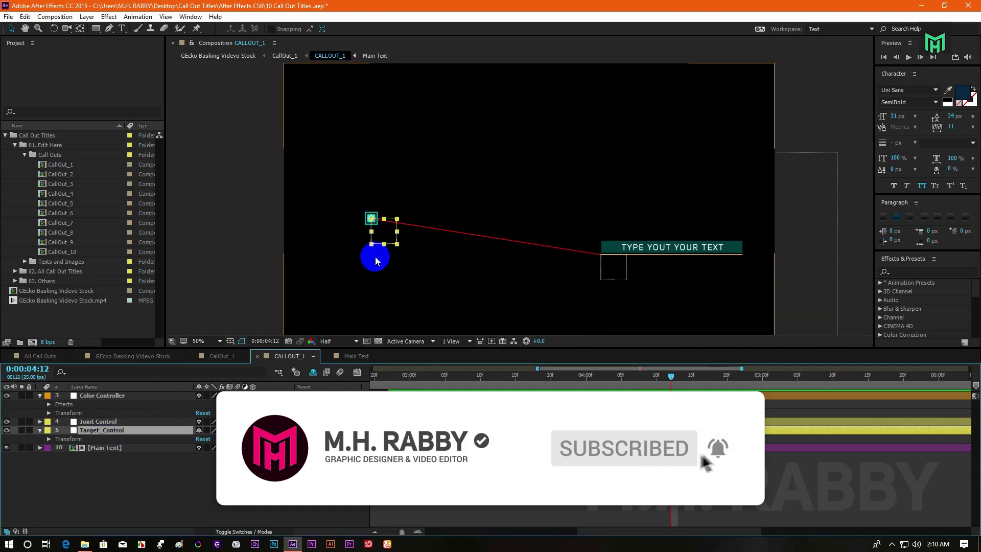
mouse_move(376, 261)
left_mouse_down()
mouse_move(383, 230)
mouse_move(468, 164)
left_mouse_up()
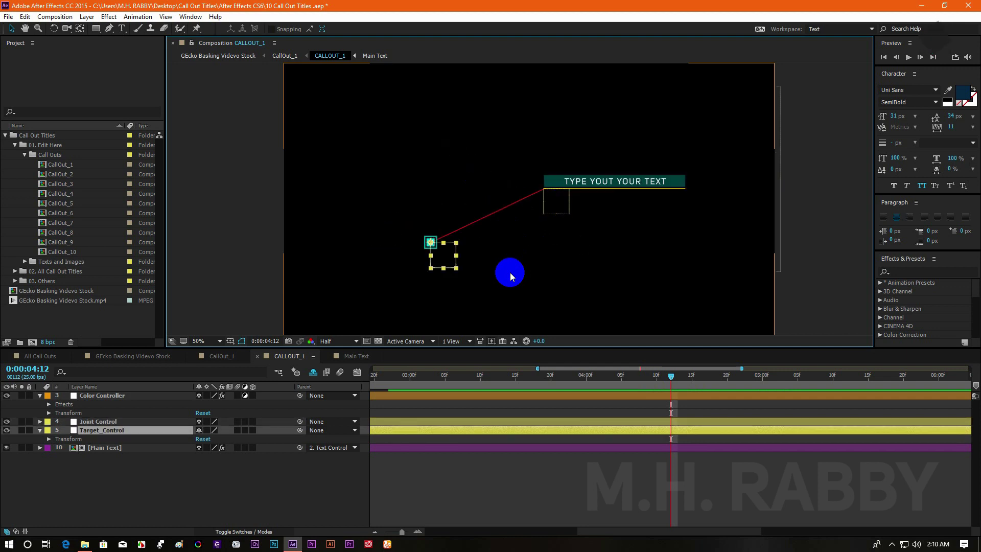
left_click(509, 272)
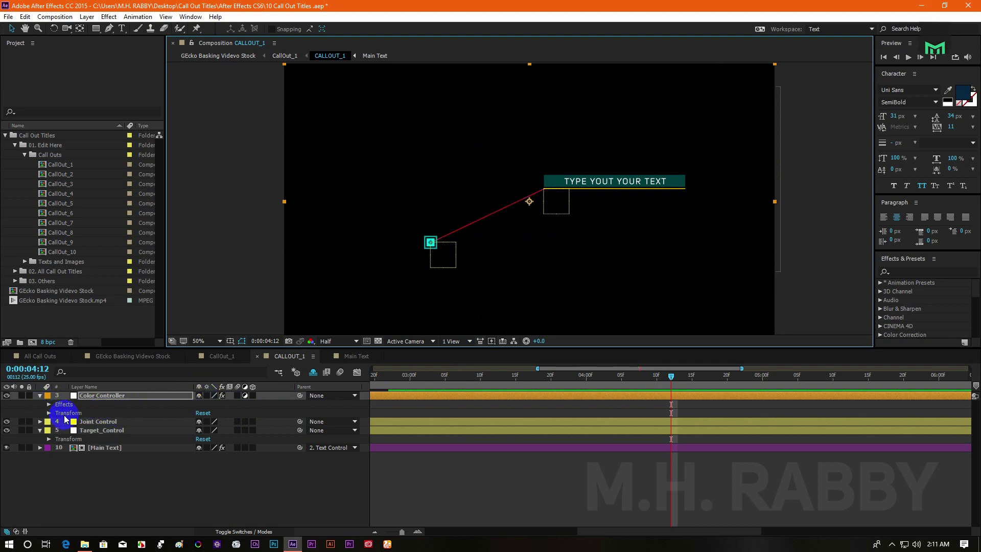
Preview the restyled callout over the footage in GEcko Basking Videvo Stock, starting from the beginning
left_click(82, 517)
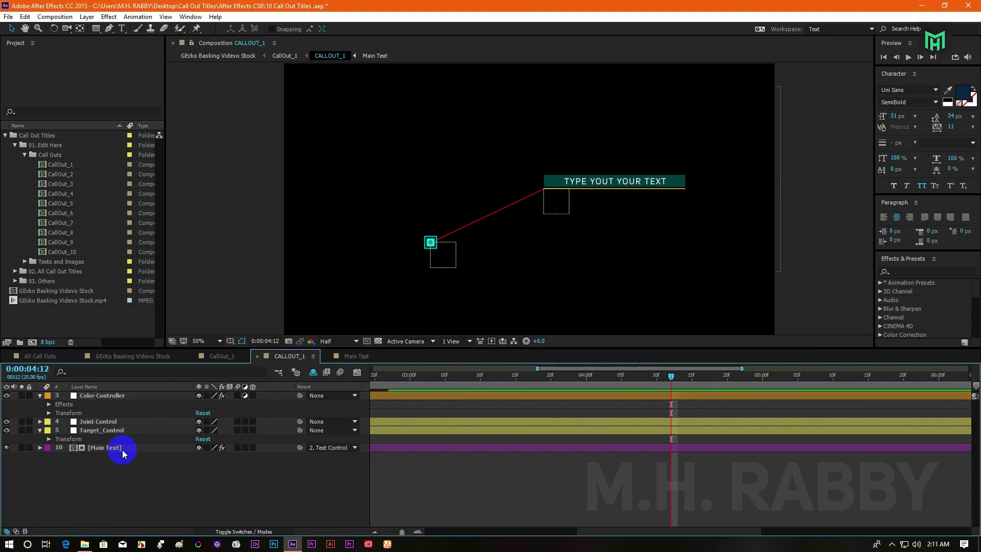
left_click(122, 360)
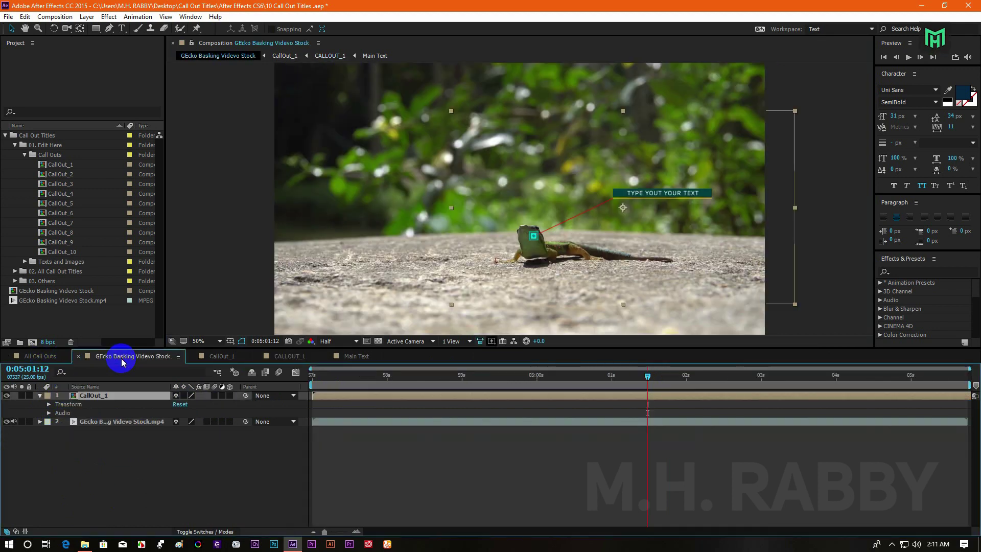
key("period")
key("period")
key("period")
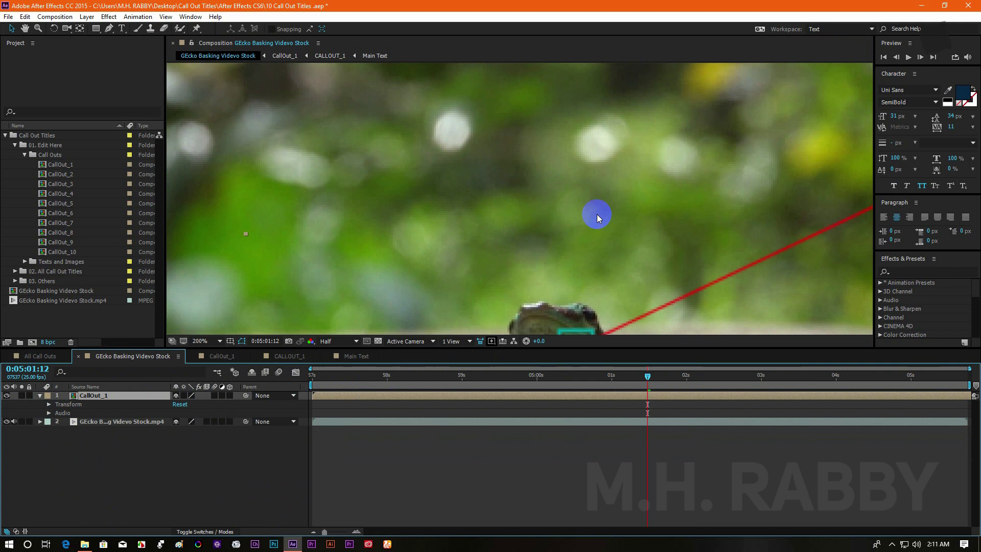
mouse_move(735, 225)
left_mouse_down()
mouse_move(475, 150)
mouse_move(379, 171)
mouse_move(572, 138)
mouse_move(551, 197)
left_mouse_up()
key("comma")
key("comma")
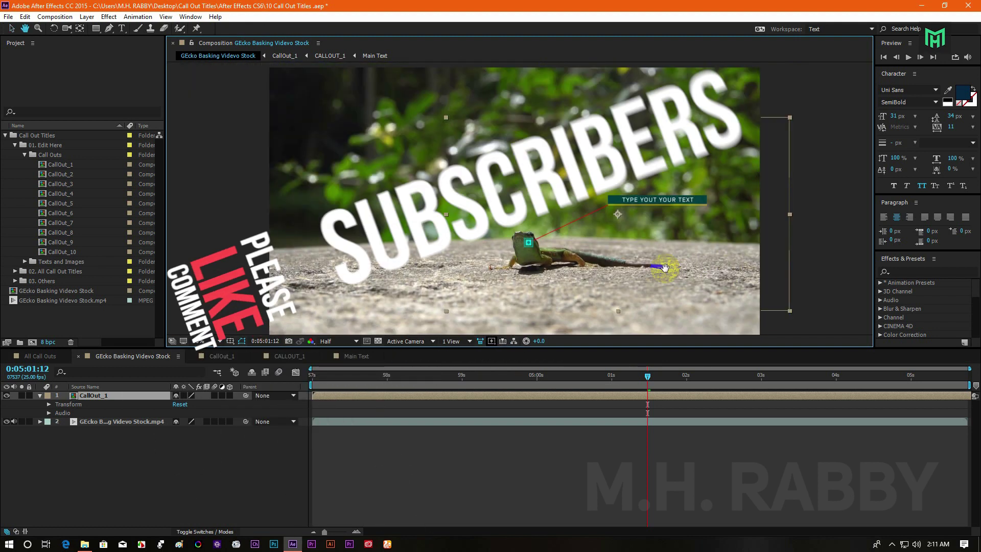
left_click(313, 376)
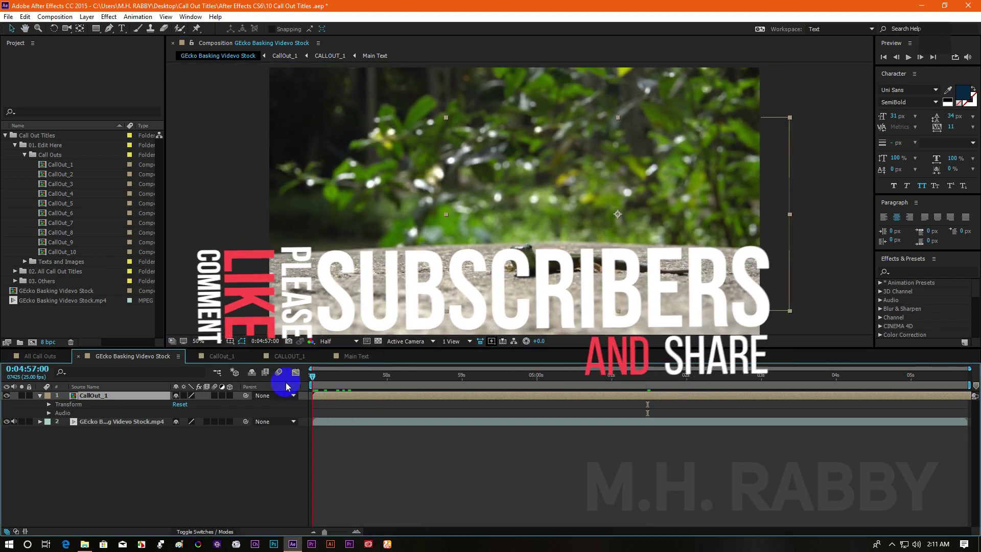
key("space")
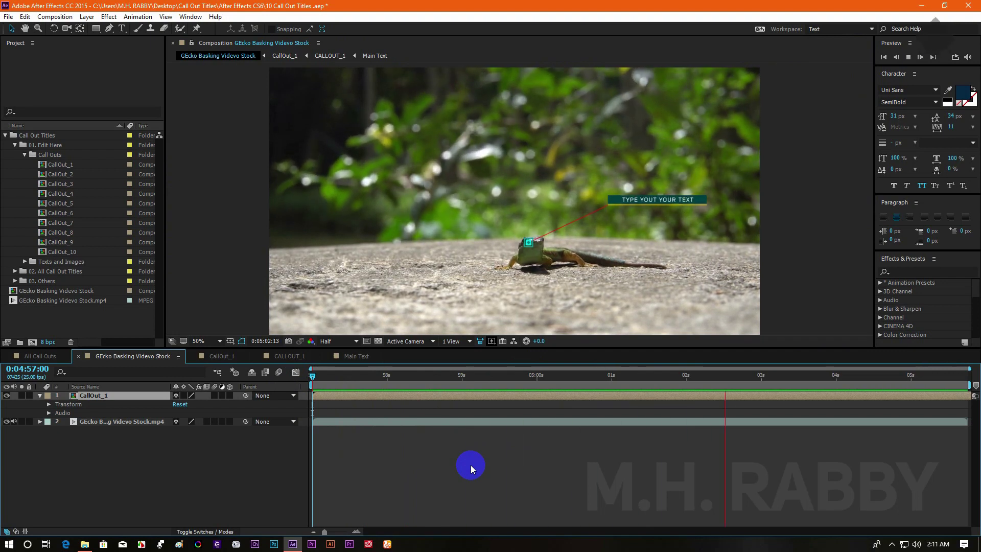
key("space")
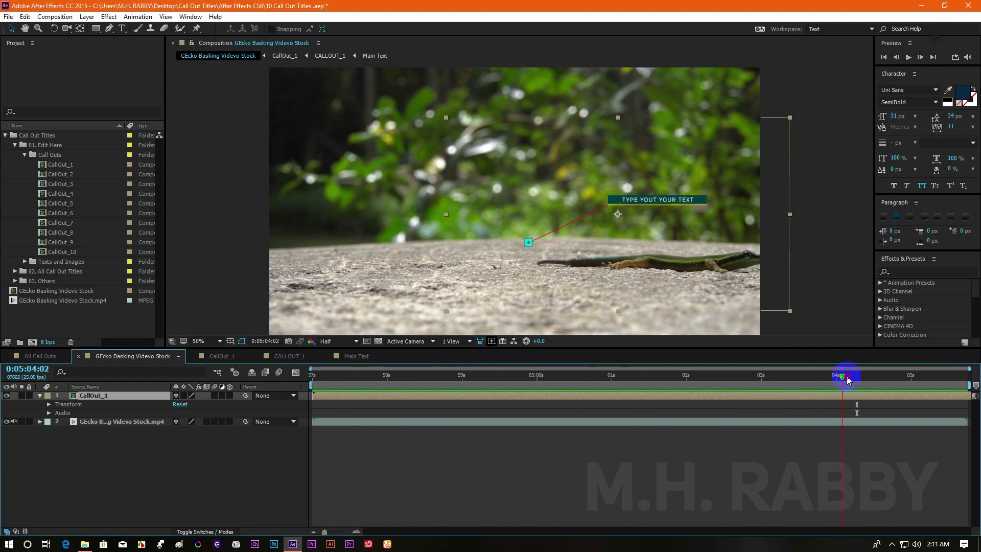
Turn on Position keyframing for CallOut_1 and place its marker on the gecko's head
mouse_move(848, 378)
left_mouse_down()
mouse_move(663, 384)
mouse_move(912, 396)
mouse_move(716, 411)
left_mouse_up()
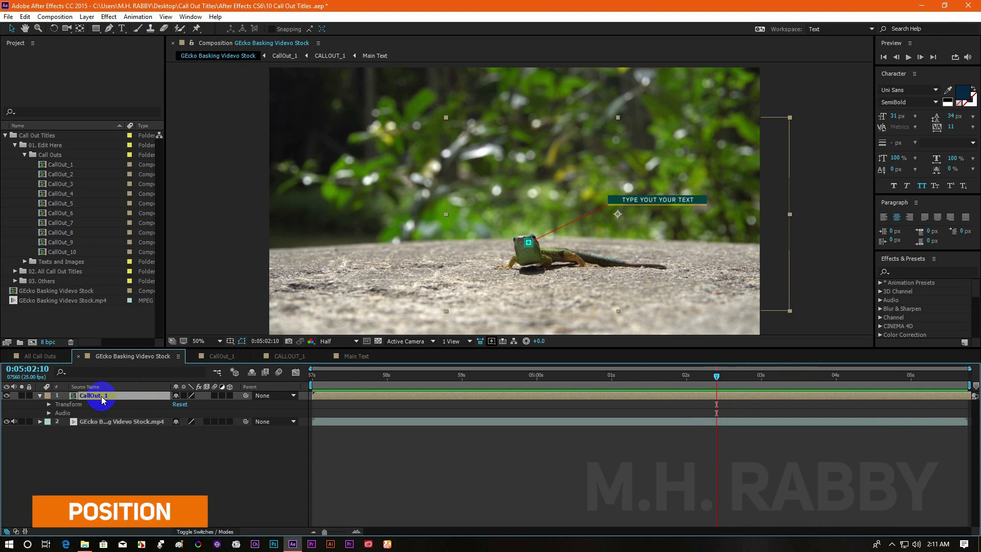
key("p")
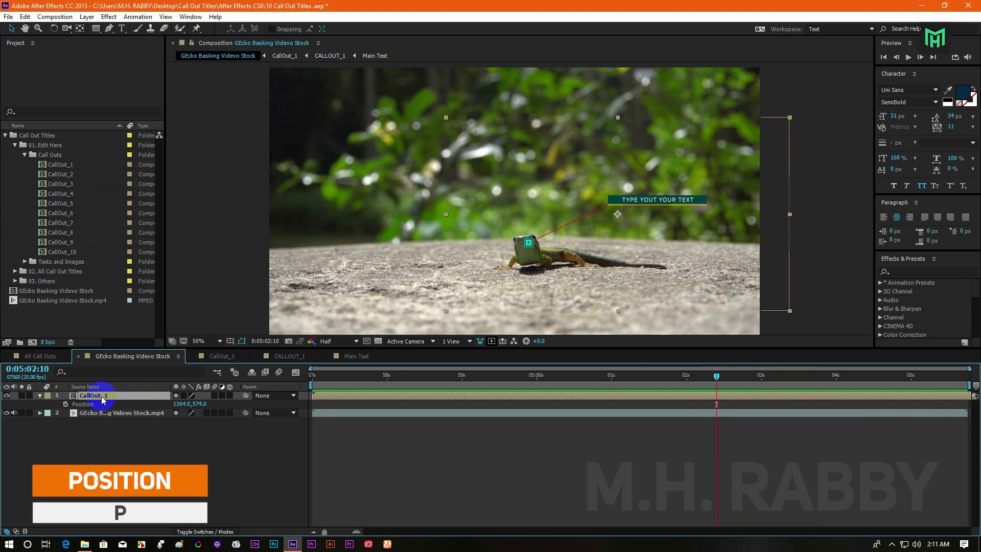
left_click(64, 404)
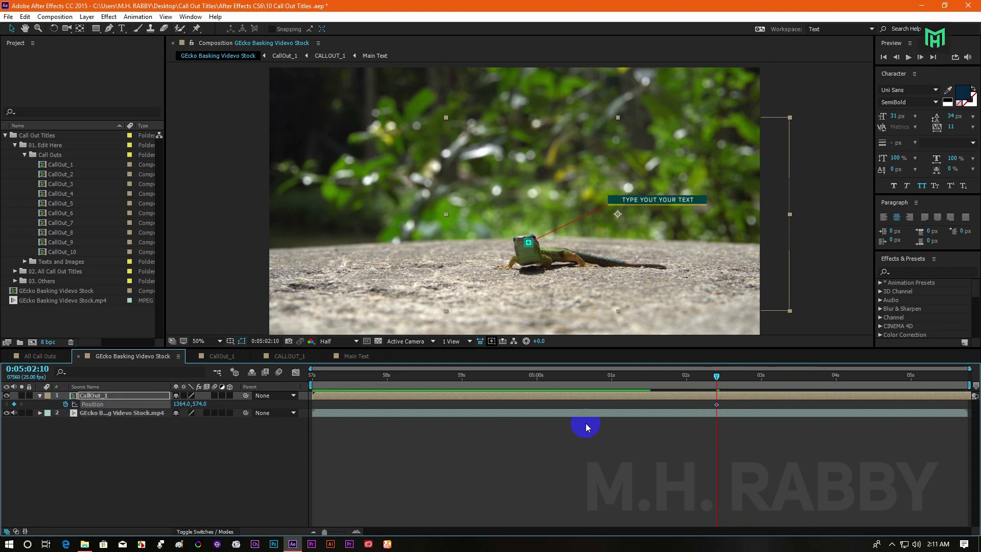
left_click_drag(725, 382, 726, 377)
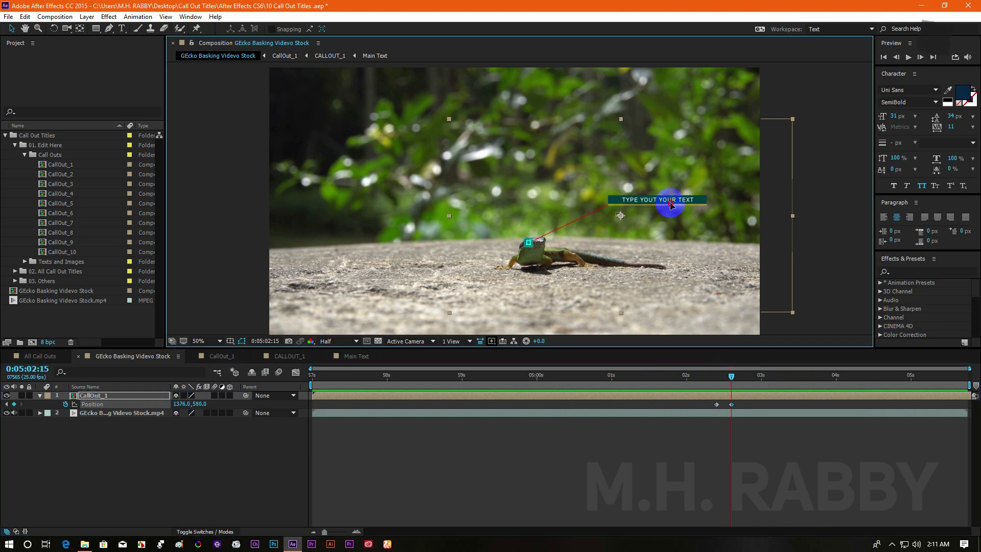
left_click_drag(651, 203, 678, 213)
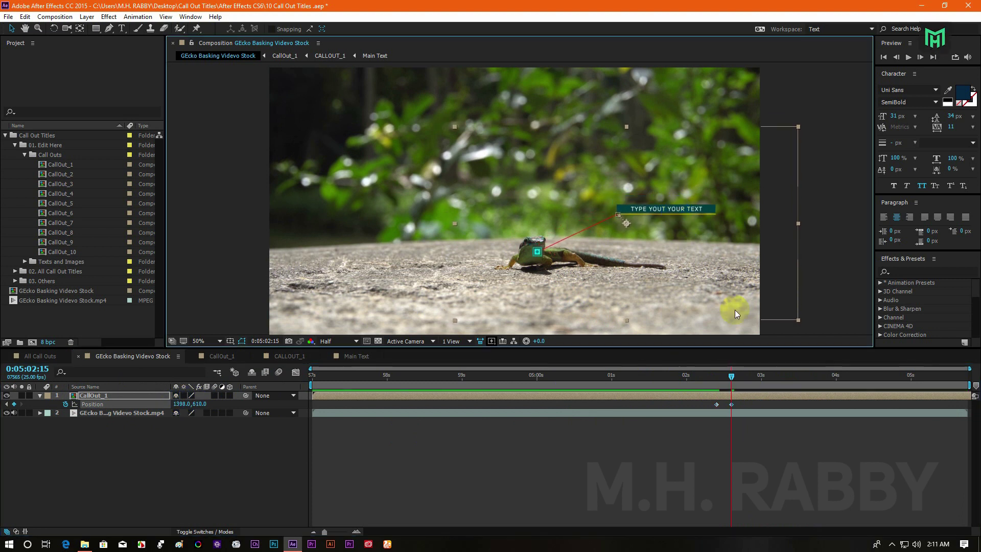
Step through the footage every few frames, keyframing the callout onto the moving gecko's head
left_click_drag(732, 378, 767, 375)
left_click_drag(653, 208, 657, 209)
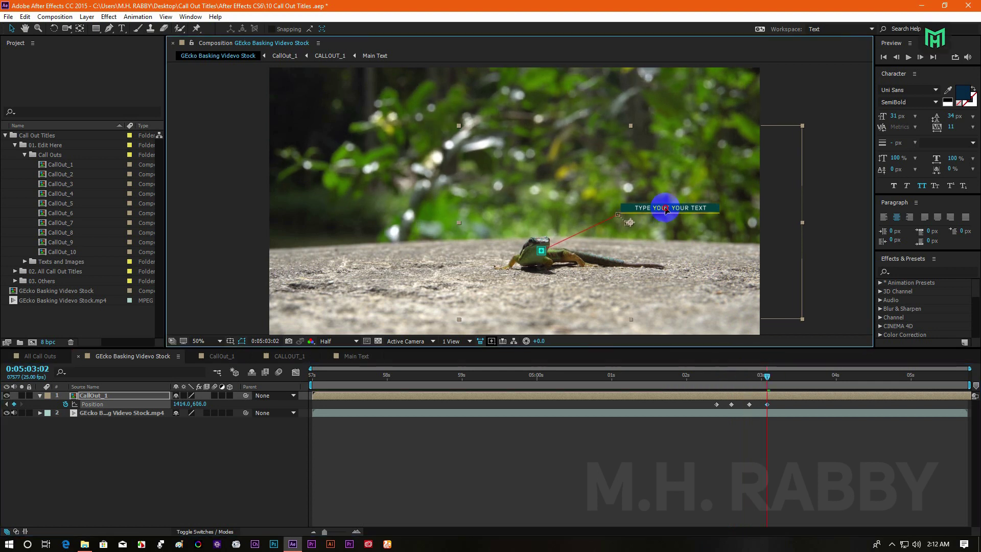
left_click_drag(767, 376, 776, 375)
scroll(705, 318, "up", 2)
left_click_drag(433, 227, 439, 228)
left_click_drag(775, 376, 788, 375)
left_click_drag(438, 227, 511, 230)
left_click_drag(788, 375, 803, 375)
left_click_drag(511, 230, 556, 228)
left_click_drag(803, 376, 817, 376)
left_click_drag(555, 228, 623, 221)
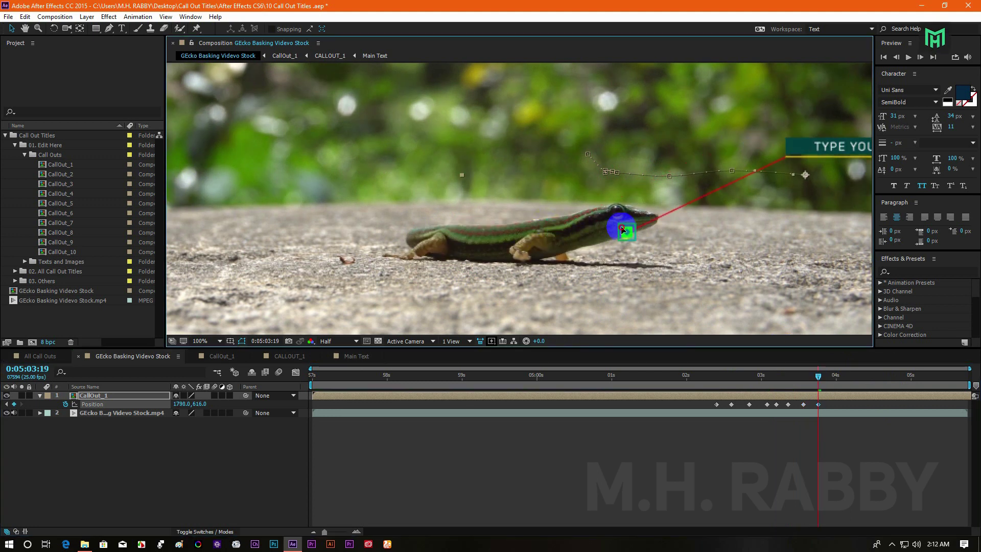
left_click_drag(818, 375, 833, 375)
left_click_drag(626, 225, 765, 229)
left_click_drag(832, 375, 847, 376)
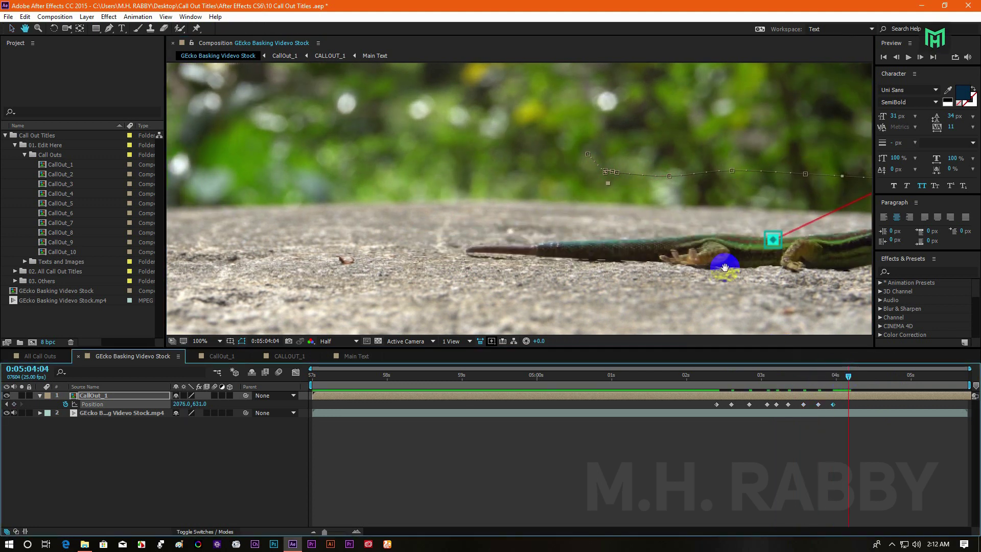
left_click_drag(724, 267, 659, 220)
scroll(659, 219, "down", 1)
scroll(658, 220, "down", 1)
left_click_drag(575, 385, 312, 389)
Play the gecko comp from the start to check the callout follows the gecko
left_click(256, 453)
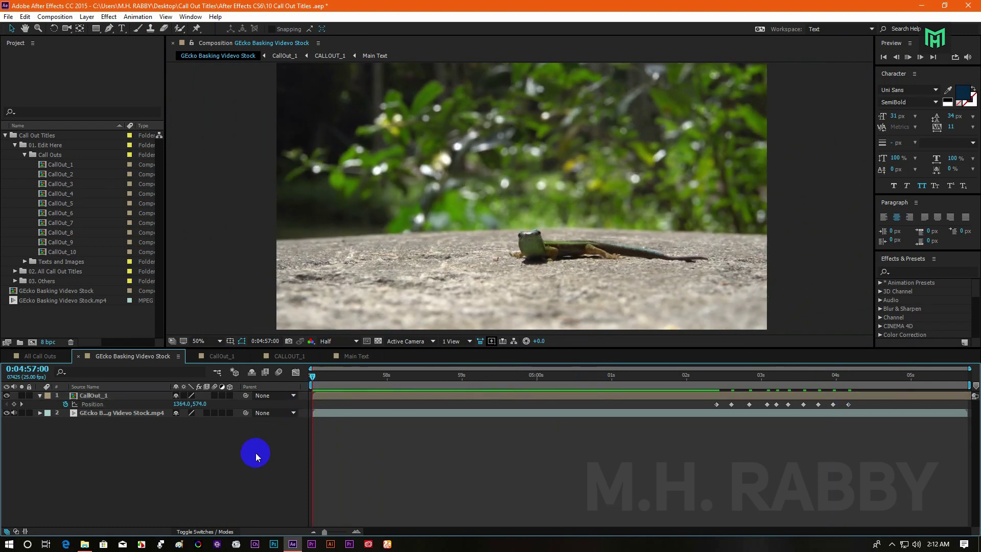
key("space")
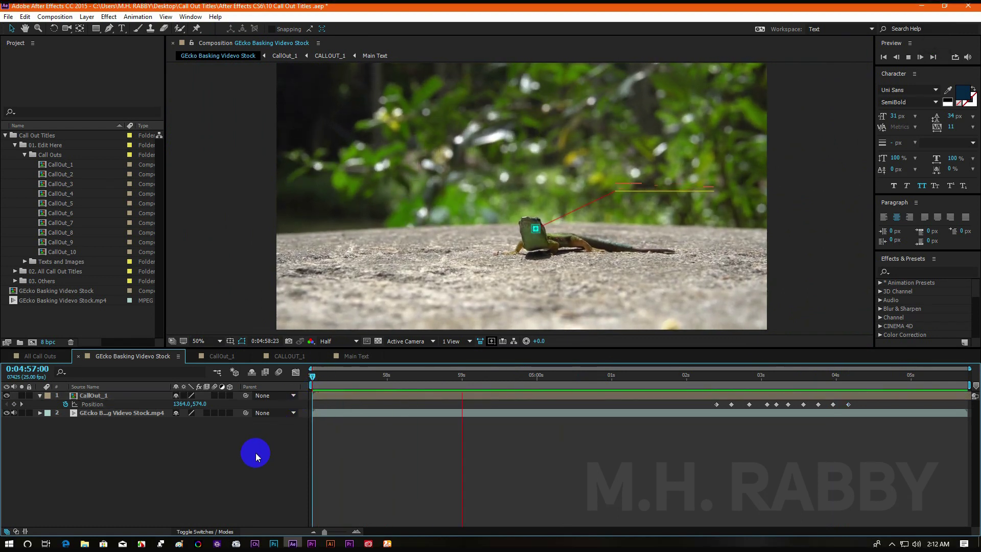